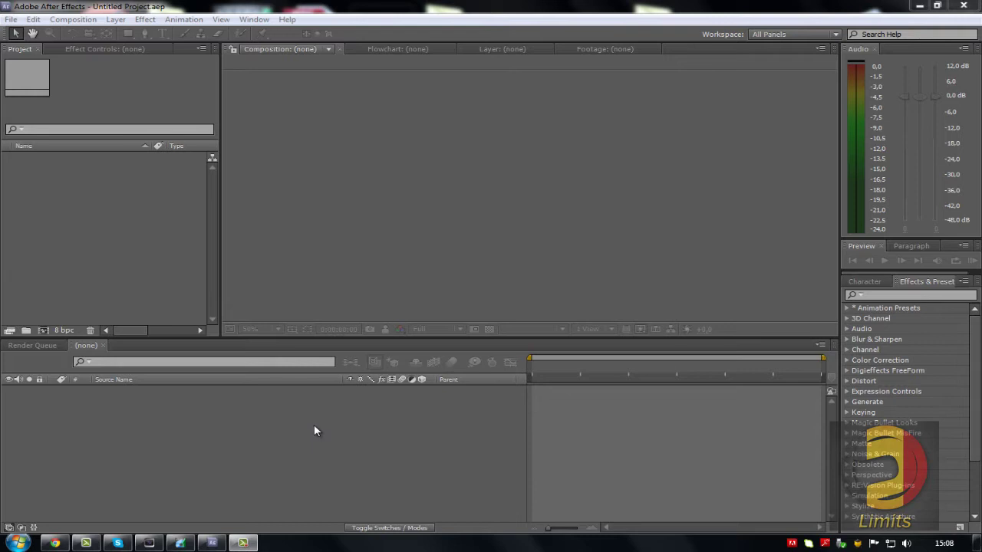
Import countdown quadfeed.mp4 from the tutorials folder into the project as footage
{"action": "right_click", "coordinate": [136, 214]}
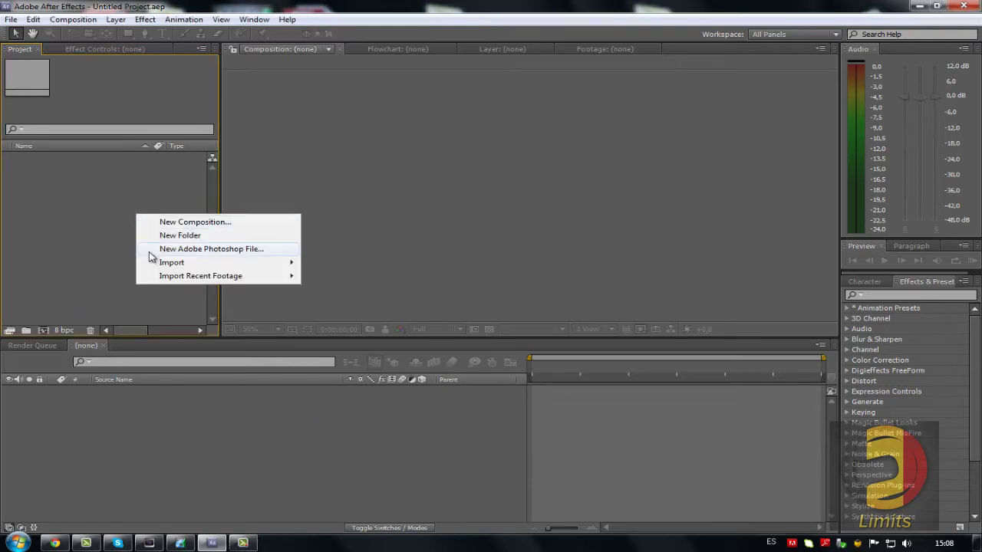
{"action": "left_click", "coordinate": [89, 235]}
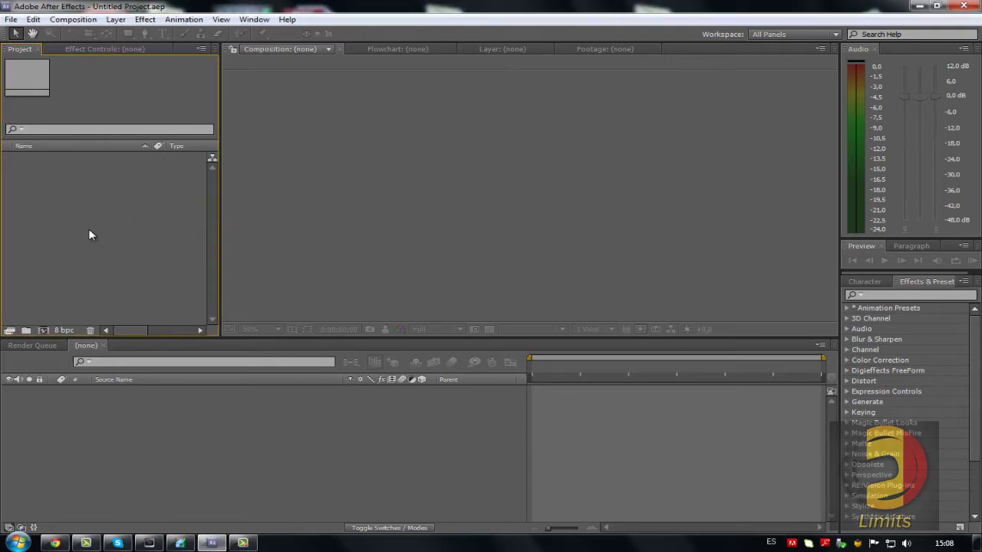
{"action": "left_click", "coordinate": [540, 356]}
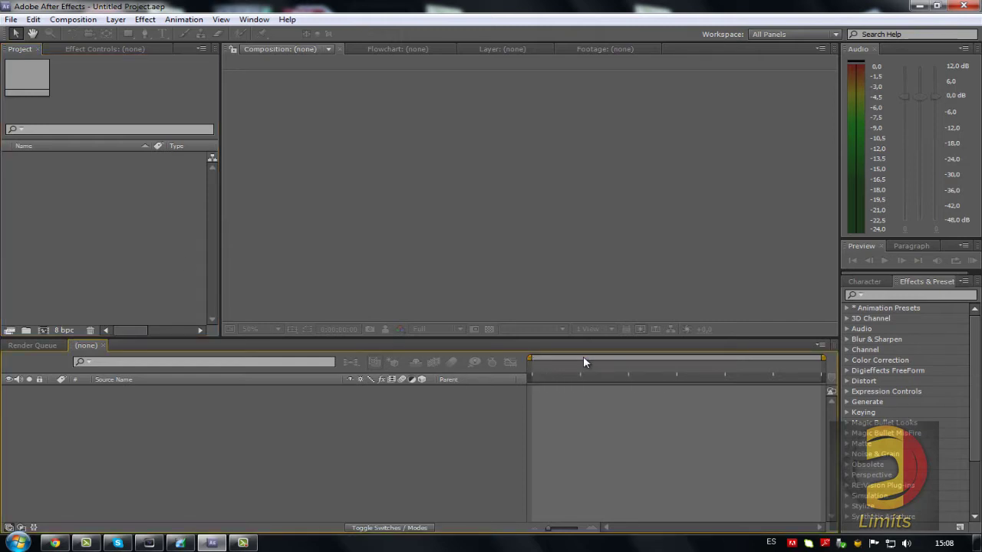
{"action": "left_click", "coordinate": [819, 344]}
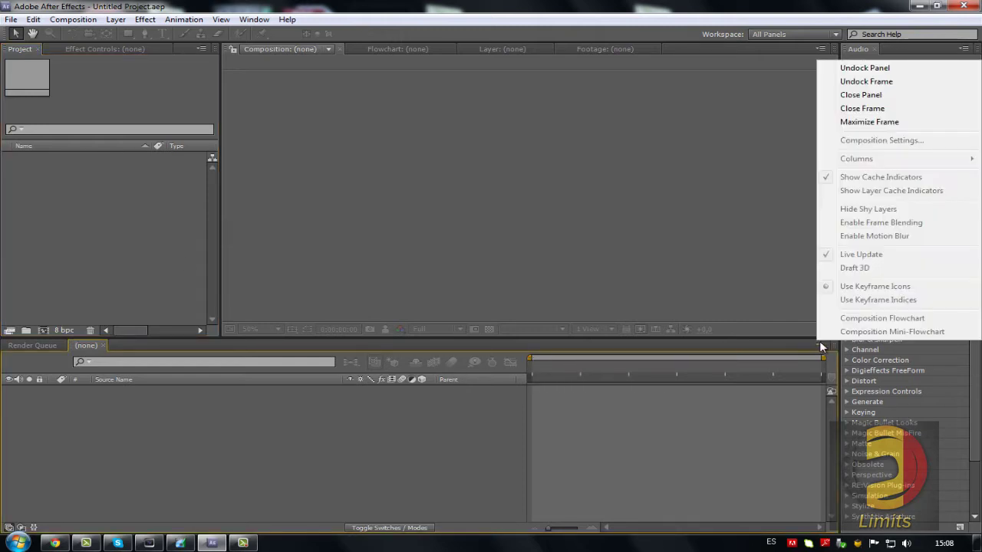
{"action": "left_click", "coordinate": [817, 343]}
{"action": "right_click", "coordinate": [113, 214]}
{"action": "mouse_move", "coordinate": [181, 264]}
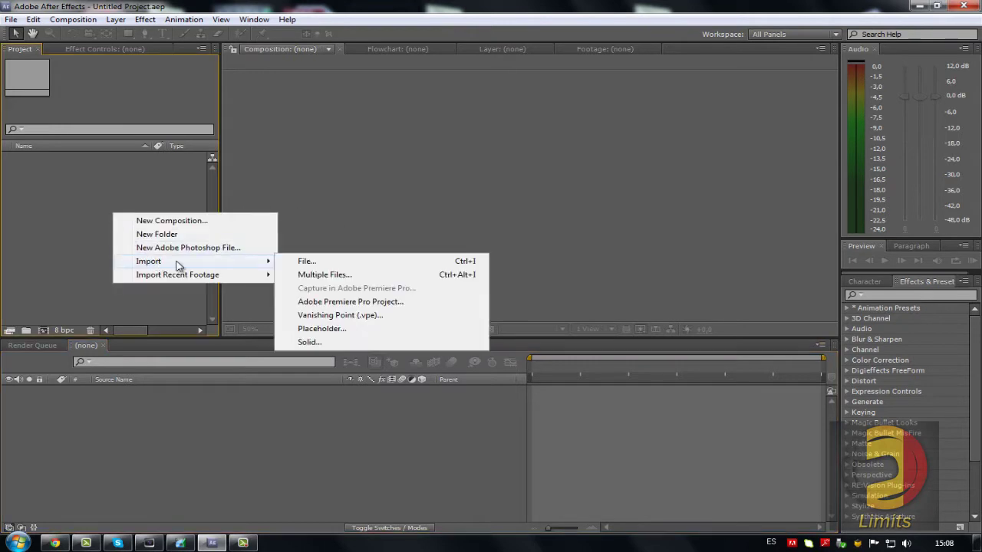
{"action": "left_click", "coordinate": [309, 260]}
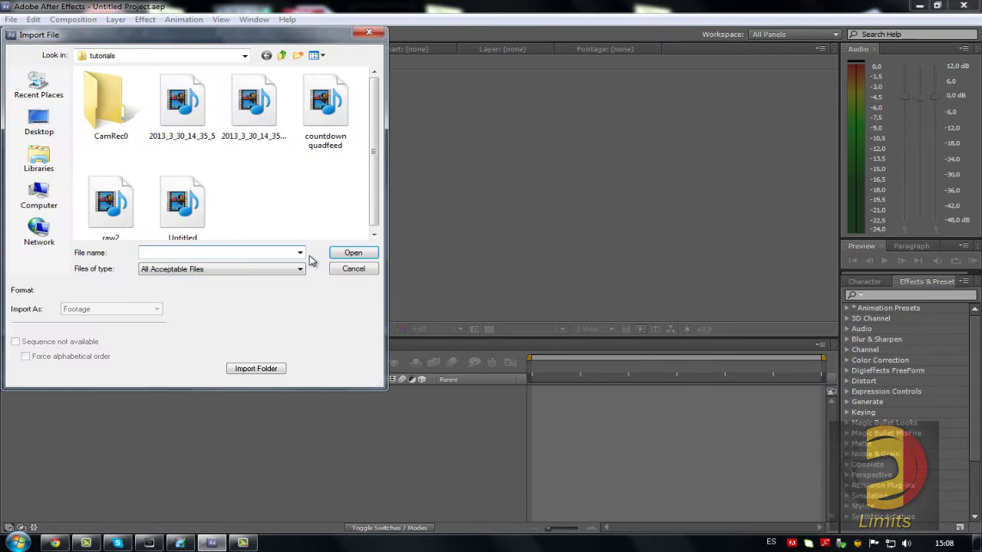
{"action": "scroll", "coordinate": [372, 153], "scroll_direction": "down", "scroll_amount": 1}
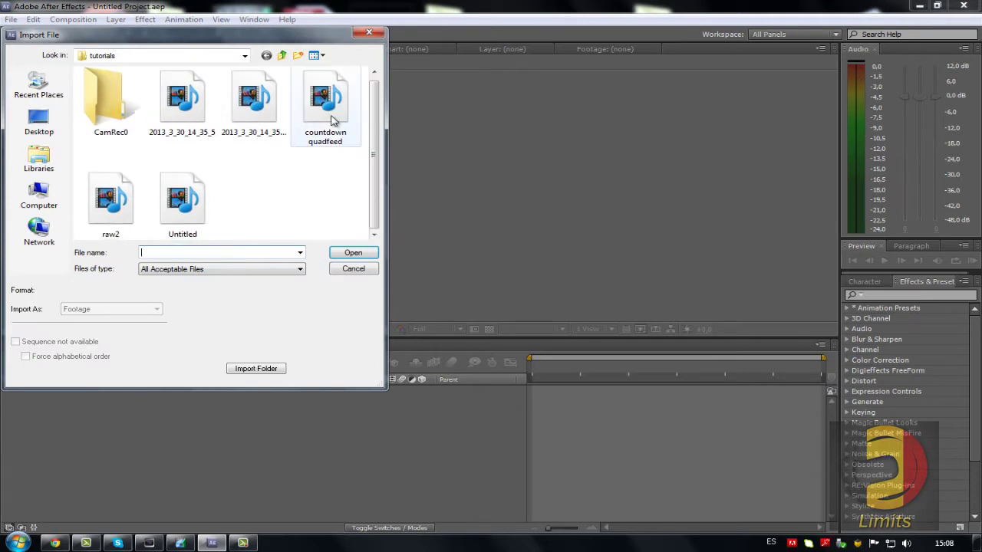
{"action": "double_click", "coordinate": [326, 103]}
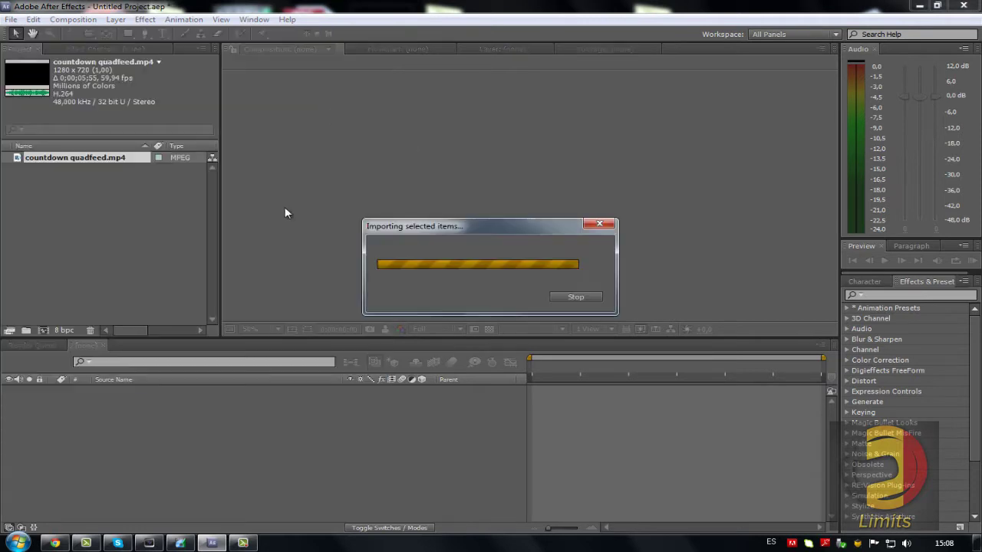
Create a countdown quadfeed composition from the footage and move the playhead to 0;00;01;26
{"action": "left_click", "coordinate": [78, 178]}
{"action": "right_click", "coordinate": [85, 196]}
{"action": "left_click", "coordinate": [66, 159]}
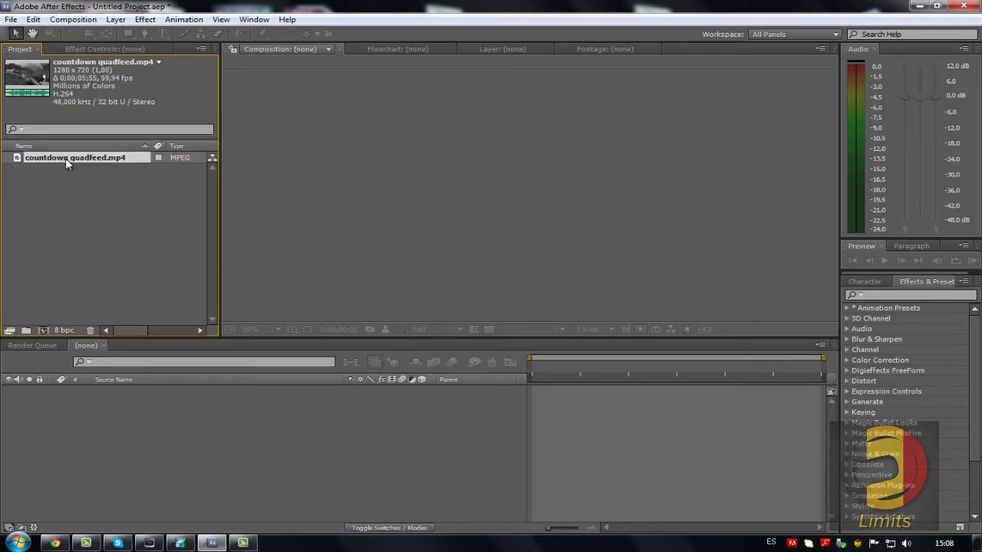
{"action": "left_click", "coordinate": [43, 330]}
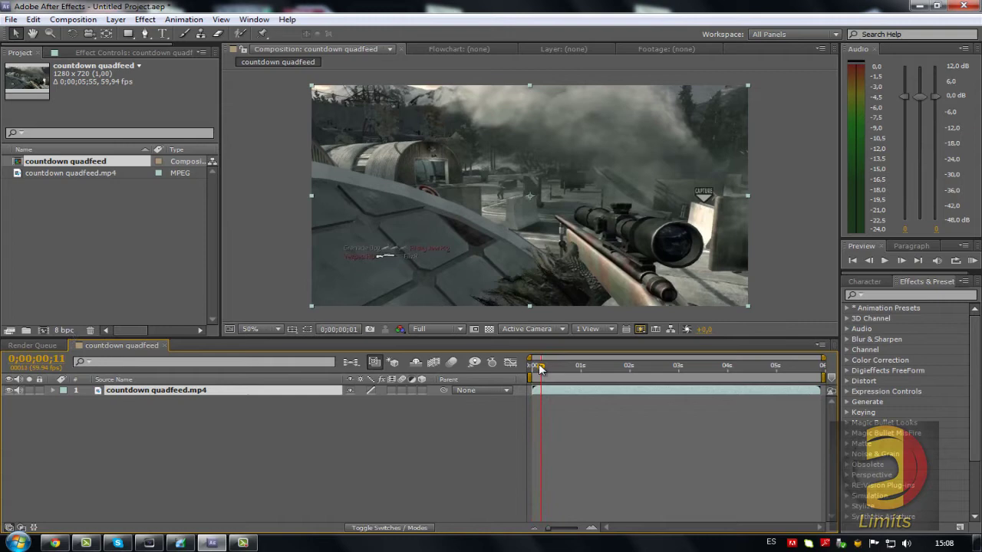
{"action": "left_click_drag", "start_coordinate": [533, 366], "coordinate": [597, 371]}
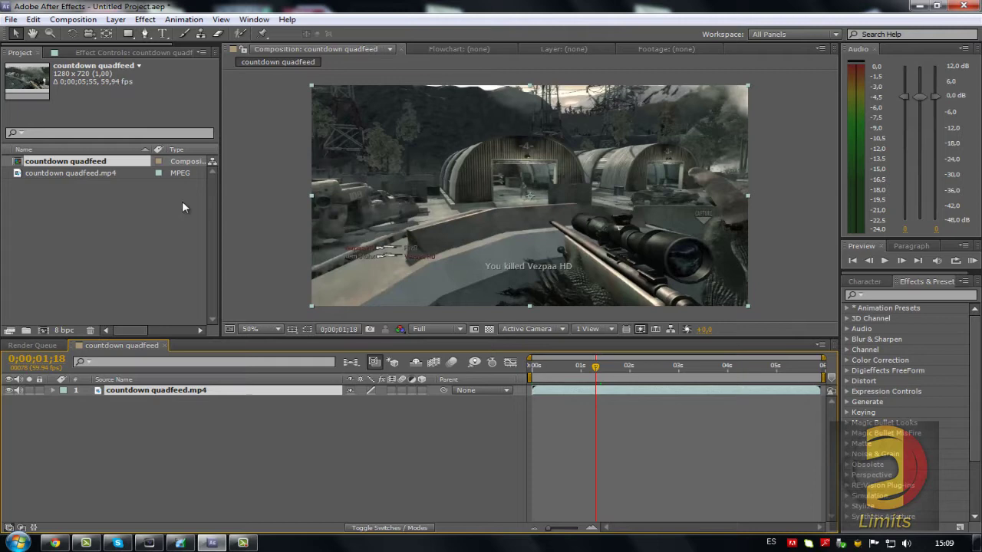
{"action": "mouse_move", "coordinate": [596, 371]}
{"action": "left_mouse_down"}
{"action": "mouse_move", "coordinate": [692, 369]}
{"action": "mouse_move", "coordinate": [570, 361]}
{"action": "mouse_move", "coordinate": [718, 358]}
{"action": "mouse_move", "coordinate": [603, 358]}
{"action": "left_mouse_up"}
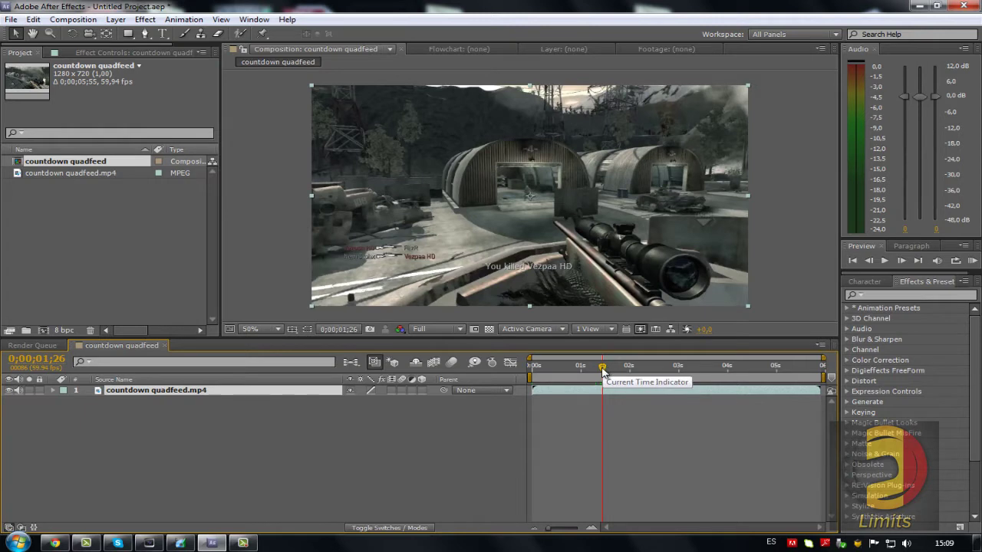
Set the layer's frame blending to Pixel Motion and enable time remapping on it
{"action": "right_click", "coordinate": [578, 180]}
{"action": "mouse_move", "coordinate": [652, 178]}
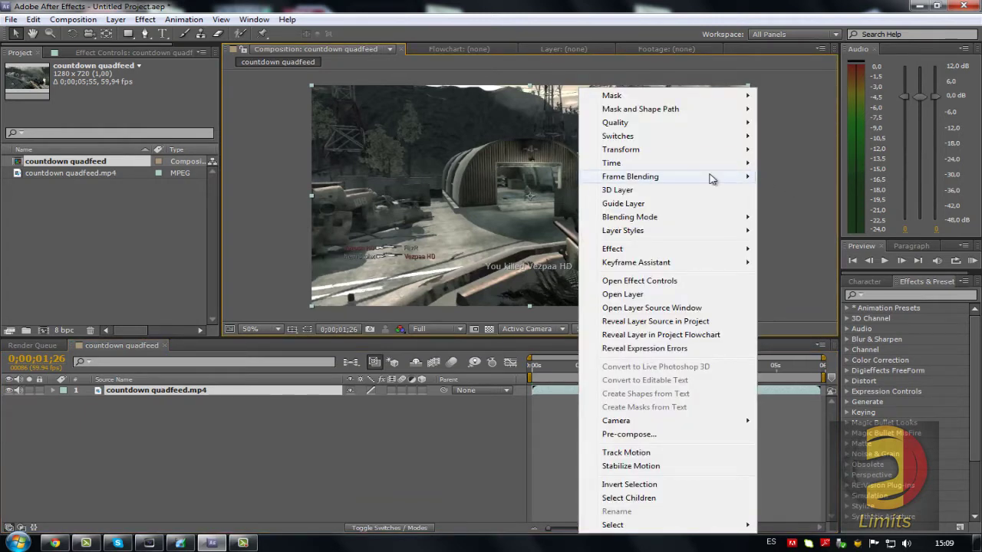
{"action": "left_click", "coordinate": [813, 205]}
{"action": "right_click", "coordinate": [565, 172]}
{"action": "mouse_move", "coordinate": [616, 171]}
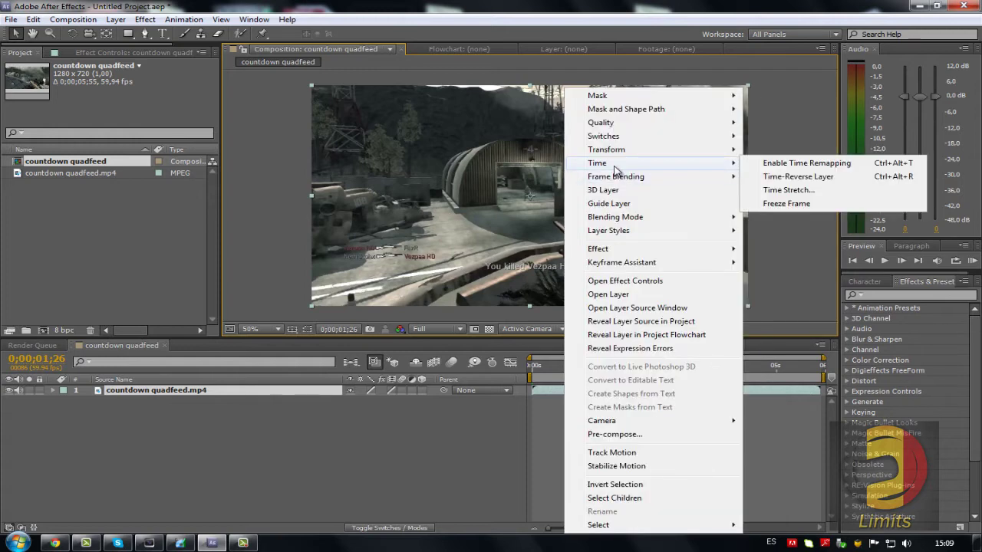
{"action": "left_click", "coordinate": [767, 163]}
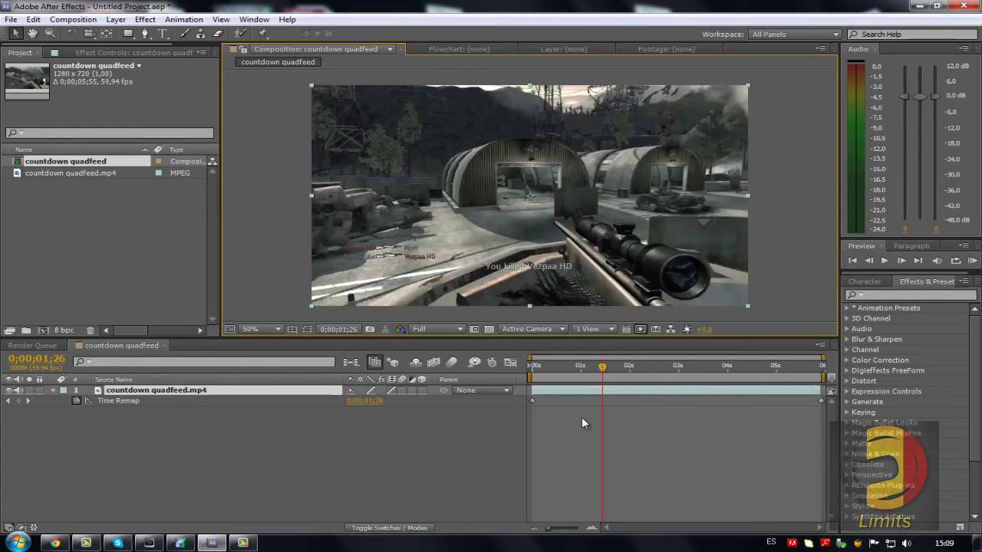
Scrub the clip to around 0;00;01;47, then step back one frame
{"action": "mouse_move", "coordinate": [603, 367]}
{"action": "left_mouse_down"}
{"action": "mouse_move", "coordinate": [820, 375]}
{"action": "mouse_move", "coordinate": [600, 369]}
{"action": "mouse_move", "coordinate": [614, 368]}
{"action": "left_mouse_up"}
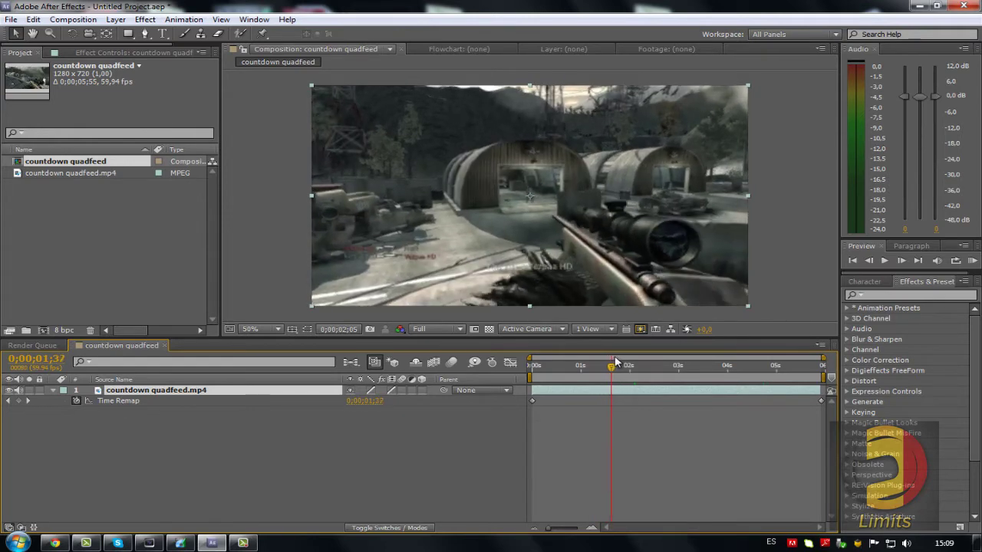
{"action": "mouse_move", "coordinate": [615, 362]}
{"action": "left_mouse_down"}
{"action": "mouse_move", "coordinate": [631, 356]}
{"action": "mouse_move", "coordinate": [619, 350]}
{"action": "left_mouse_up"}
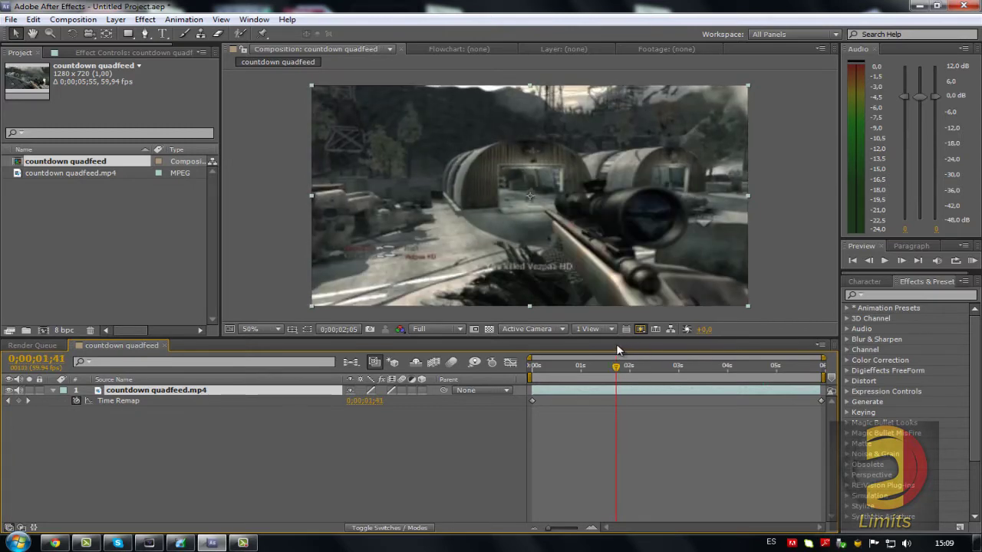
{"action": "key", "text": "Page_Up"}
Search Effects & Presets for twixtor and apply RE:Vision Twixtor to the countdown quadfeed.mp4 layer
{"action": "left_click", "coordinate": [145, 19]}
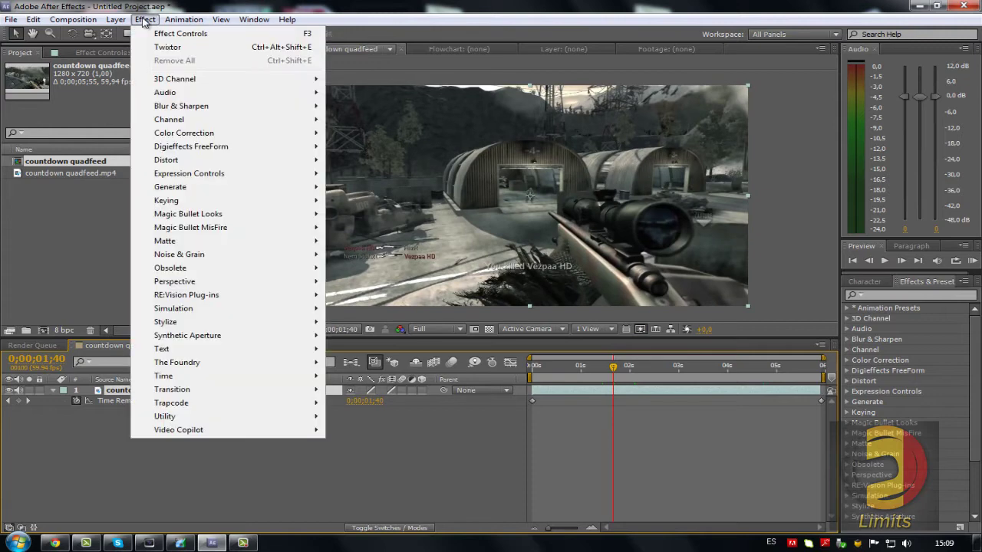
{"action": "left_click", "coordinate": [183, 19]}
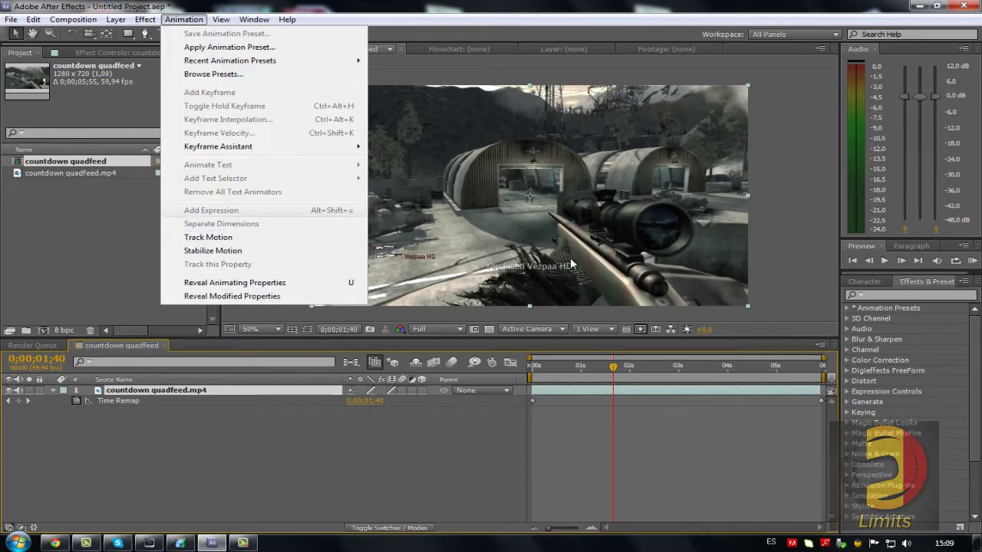
{"action": "left_click", "coordinate": [912, 247]}
{"action": "left_click", "coordinate": [865, 282]}
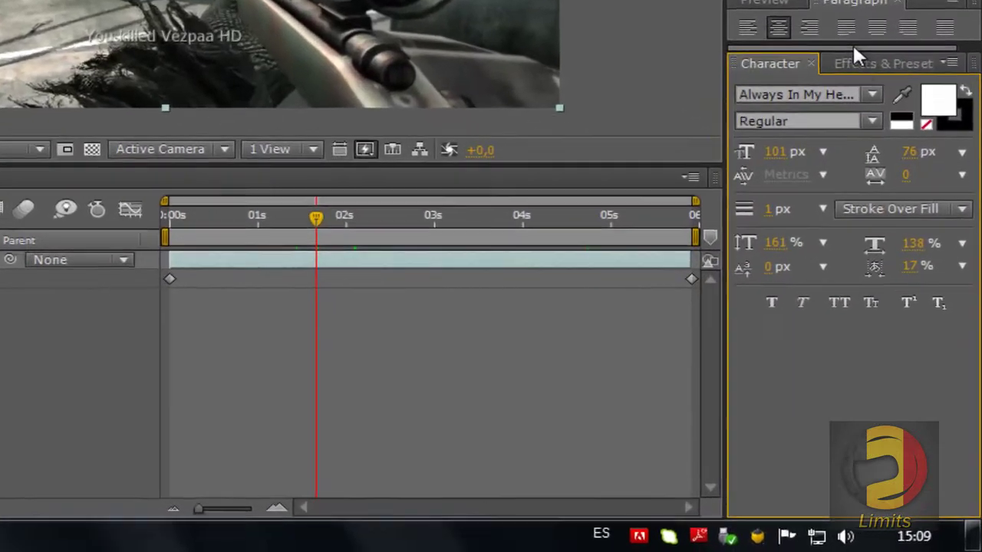
{"action": "left_click", "coordinate": [849, 63]}
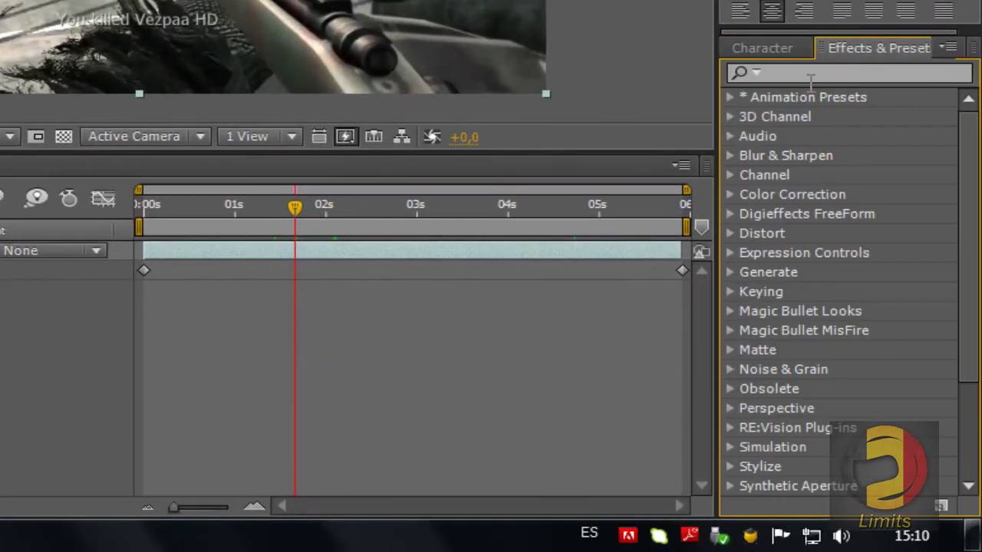
{"action": "left_click", "coordinate": [811, 73]}
{"action": "type", "text": "twix"}
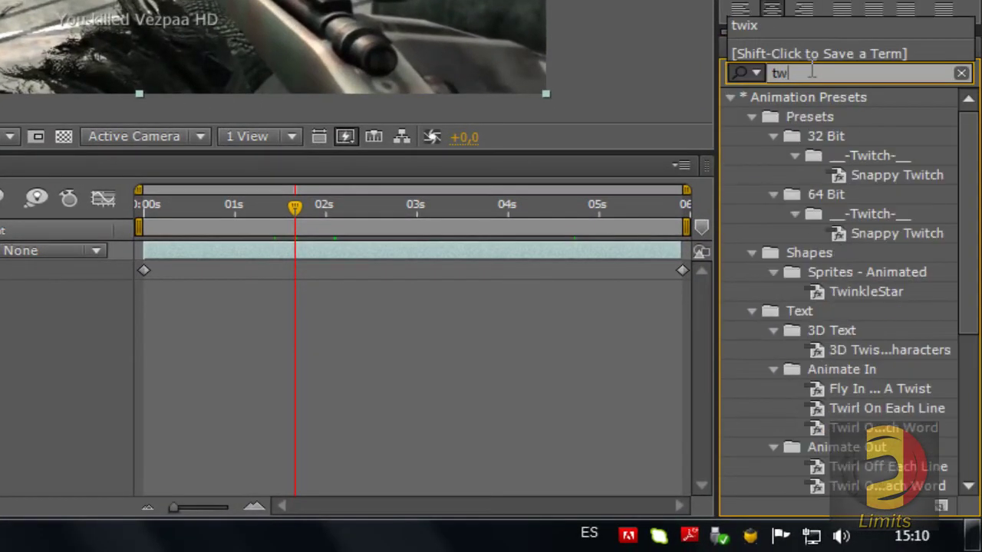
{"action": "type", "text": "tor"}
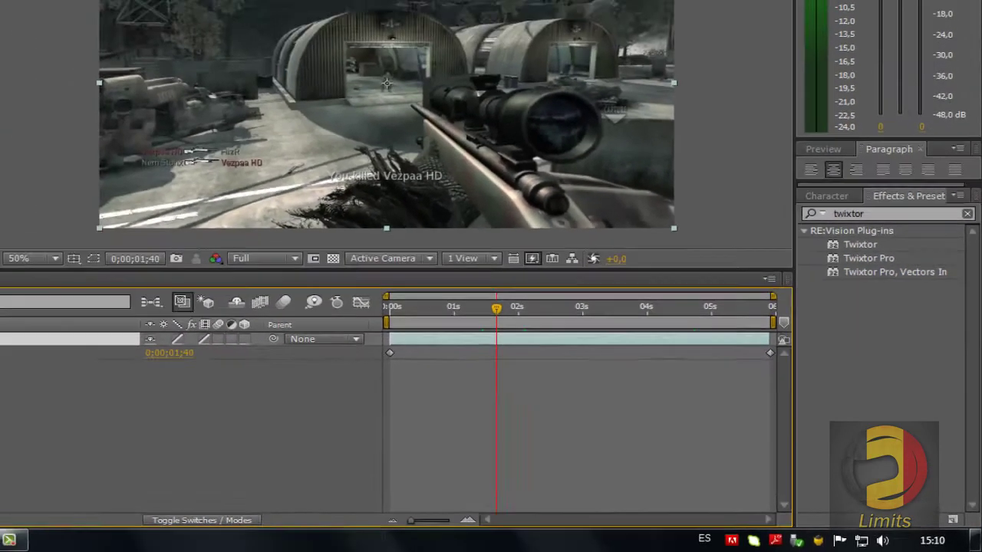
{"action": "left_click", "coordinate": [151, 20]}
{"action": "mouse_move", "coordinate": [215, 309]}
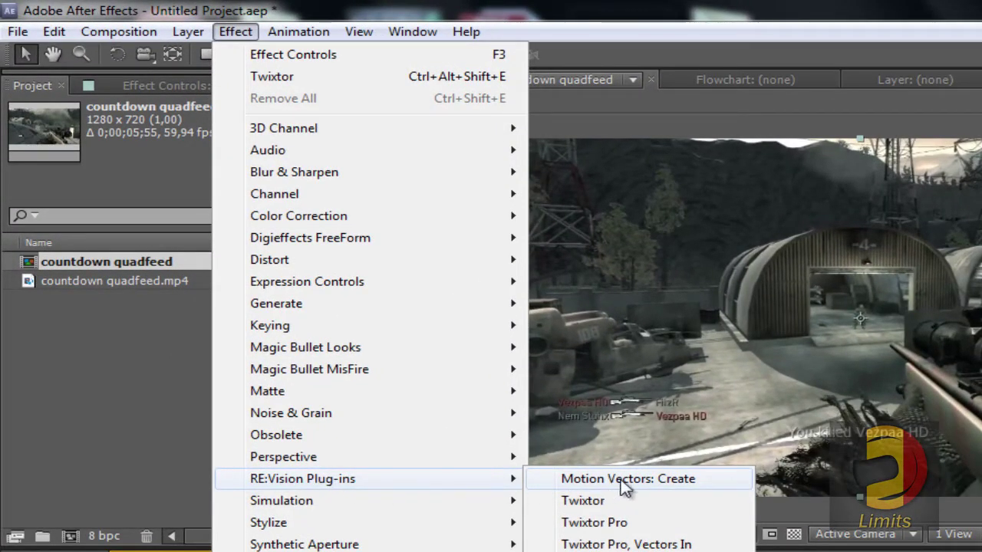
{"action": "left_click", "coordinate": [596, 505]}
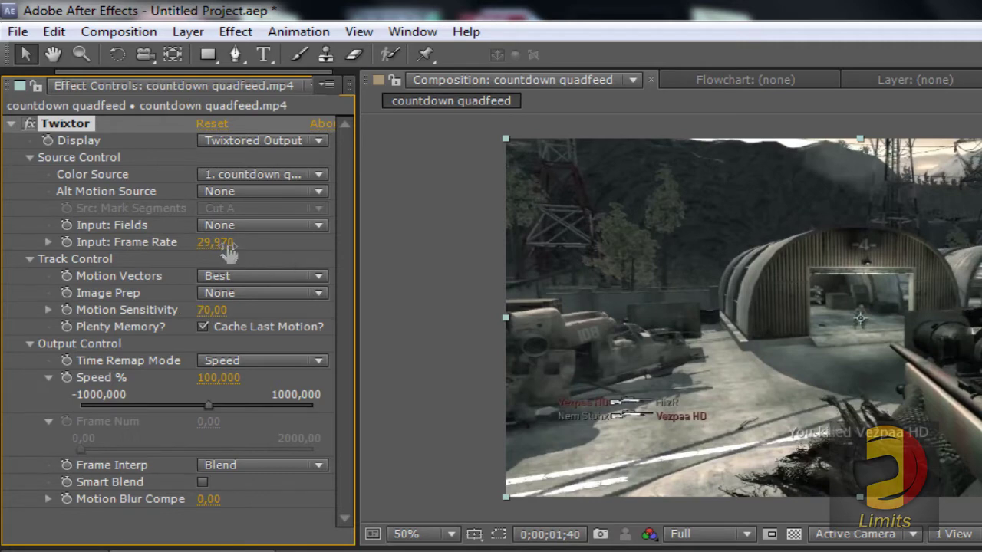
Set Twixtor's Input: Frame Rate to 59.94 to match the footage
{"action": "left_click", "coordinate": [27, 71]}
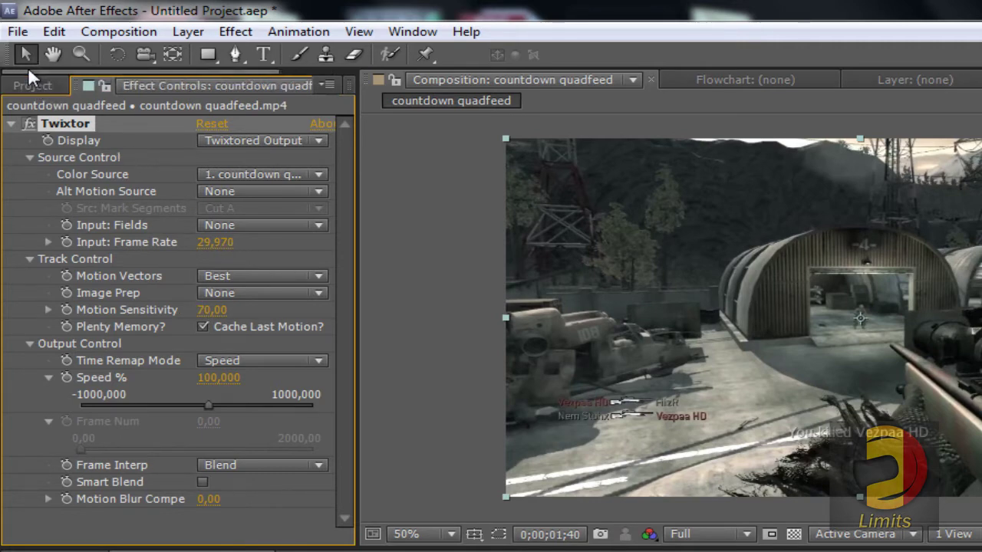
{"action": "left_click", "coordinate": [31, 85]}
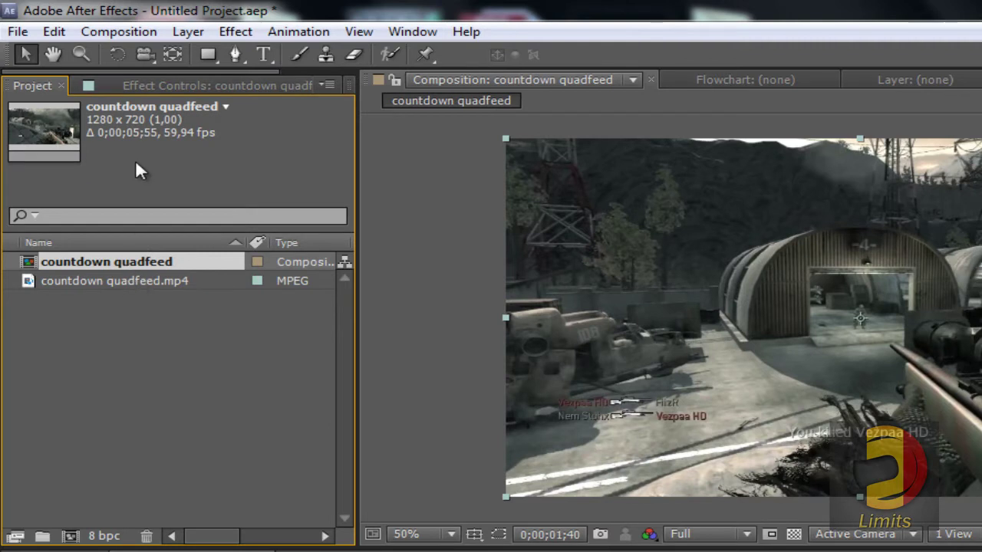
{"action": "left_click", "coordinate": [195, 85]}
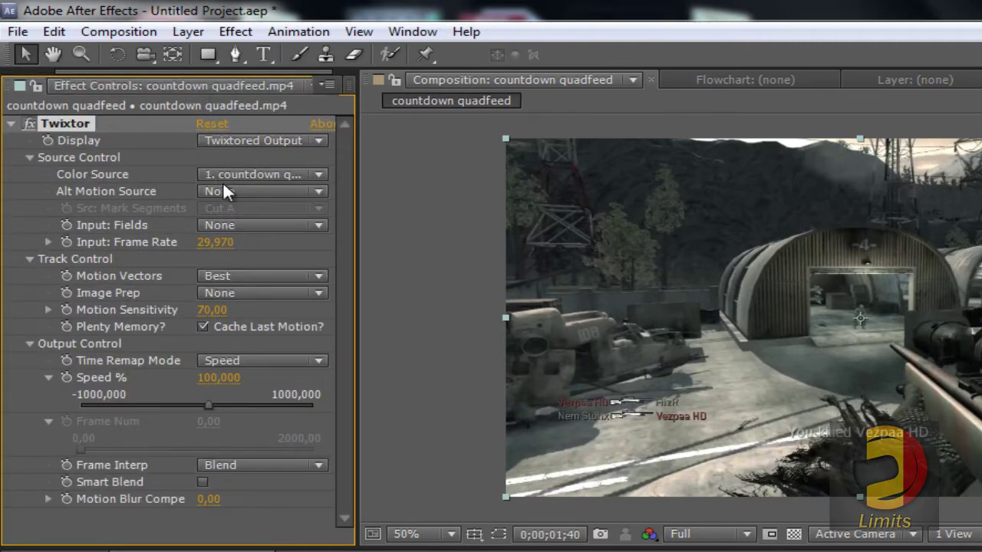
{"action": "left_click", "coordinate": [216, 242]}
{"action": "type", "text": "59.9"}
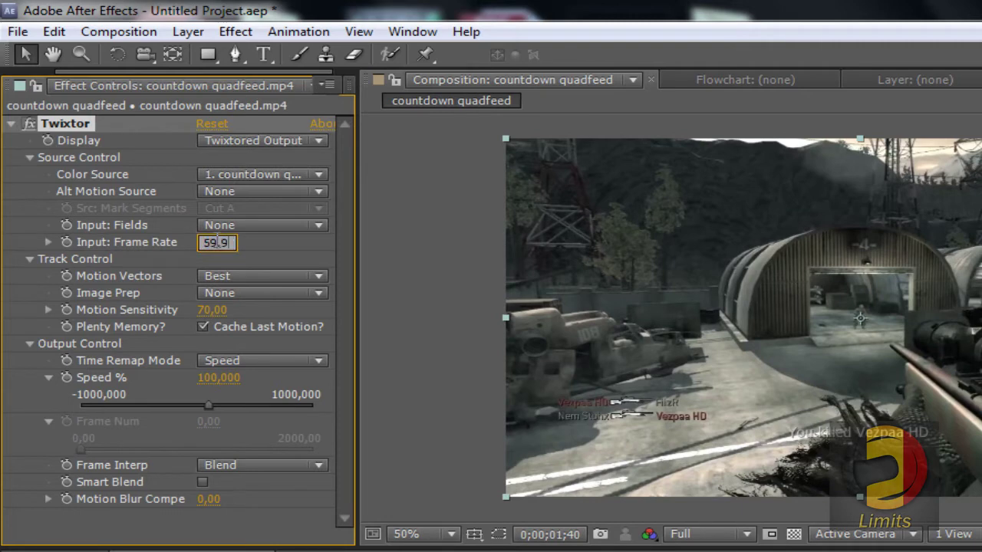
{"action": "type", "text": "4"}
{"action": "key", "text": "Return"}
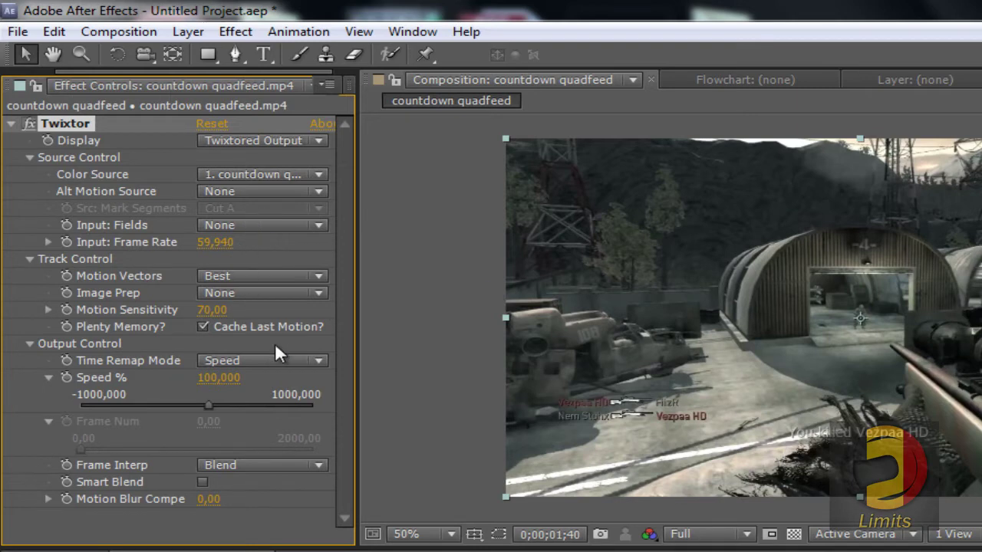
Set Image Prep to Contrast/Edge Enhance and Frame Interp to Motion Weighted Blend, then preview
{"action": "left_click", "coordinate": [275, 296]}
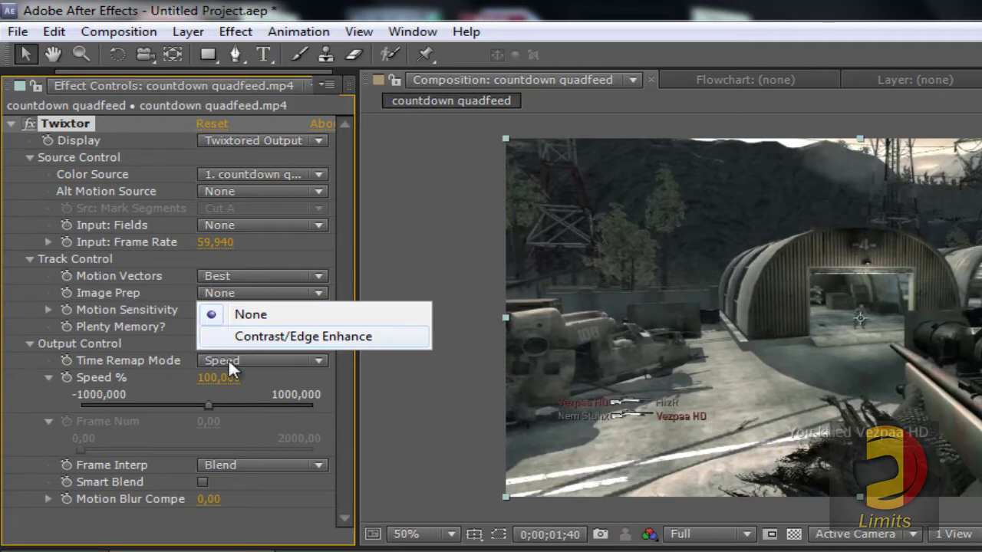
{"action": "left_click", "coordinate": [264, 338]}
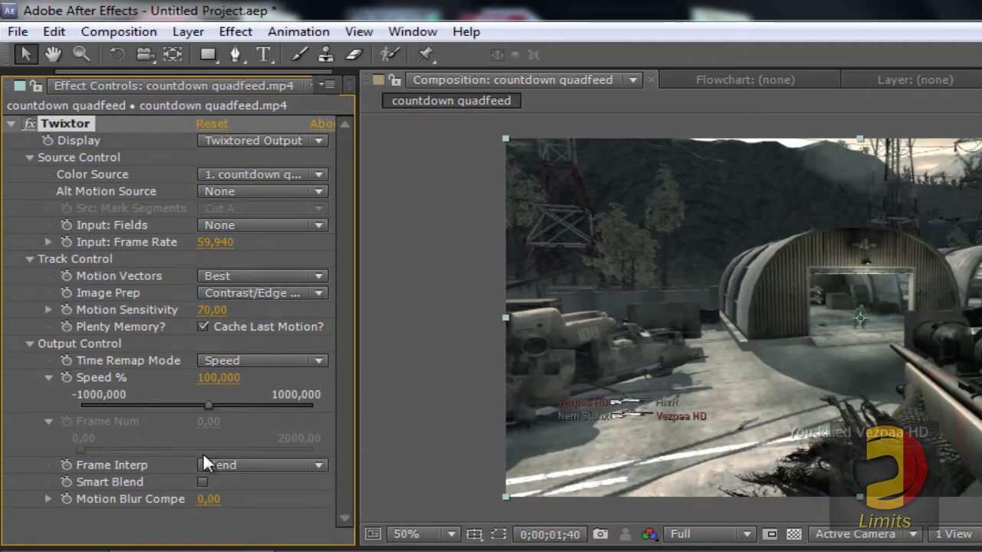
{"action": "left_click", "coordinate": [238, 471]}
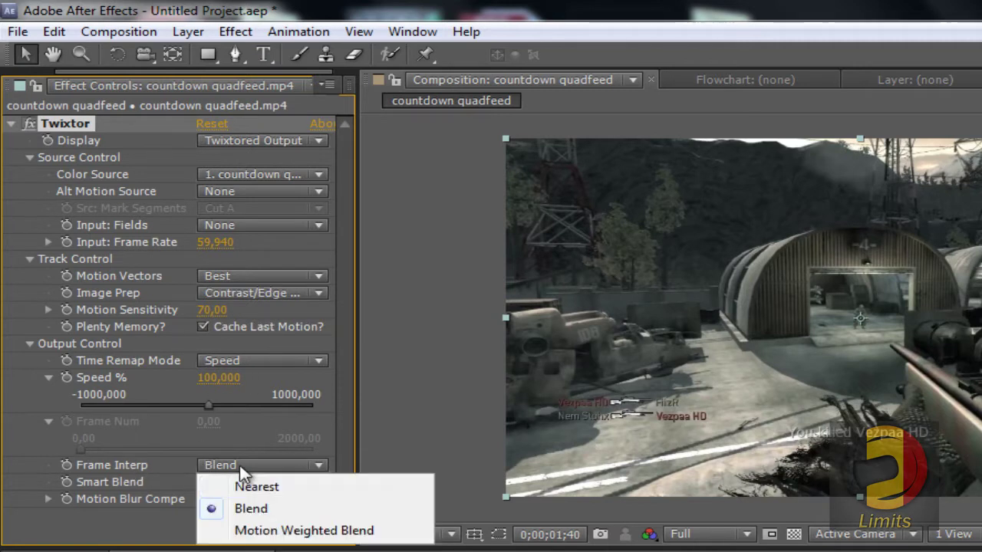
{"action": "left_click", "coordinate": [264, 531]}
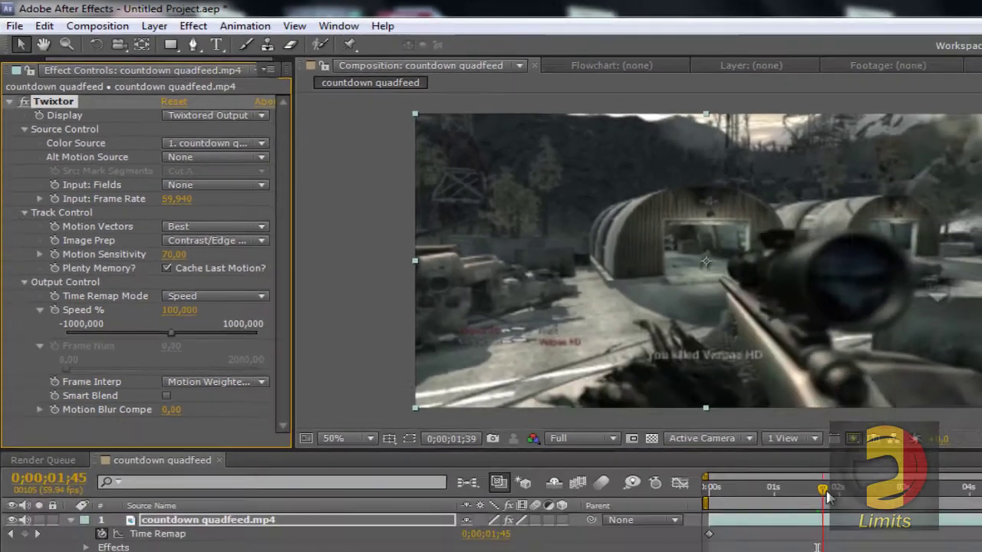
{"action": "left_click", "coordinate": [837, 508]}
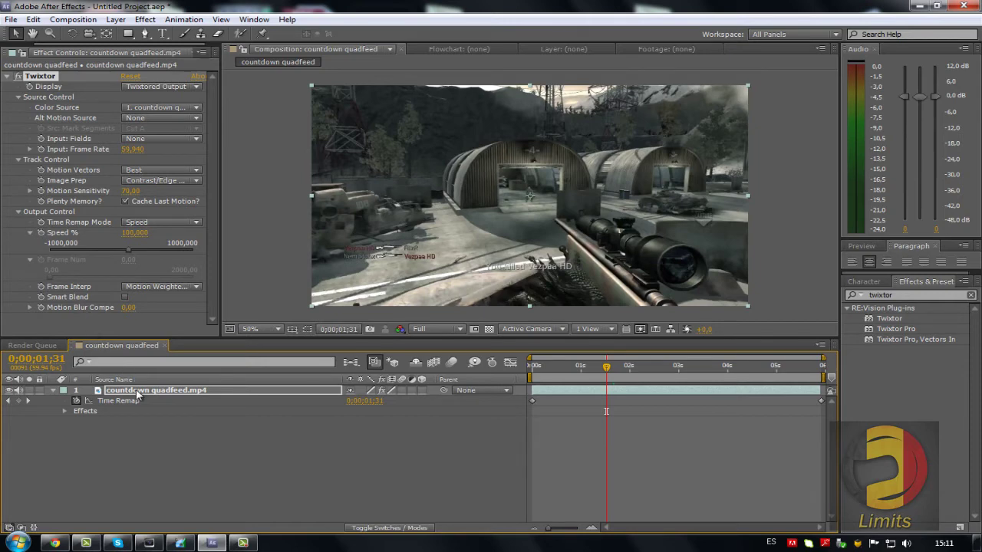
{"action": "mouse_move", "coordinate": [606, 374]}
{"action": "left_mouse_down"}
{"action": "mouse_move", "coordinate": [620, 366]}
{"action": "mouse_move", "coordinate": [605, 366]}
{"action": "mouse_move", "coordinate": [617, 355]}
{"action": "mouse_move", "coordinate": [609, 360]}
{"action": "left_mouse_up"}
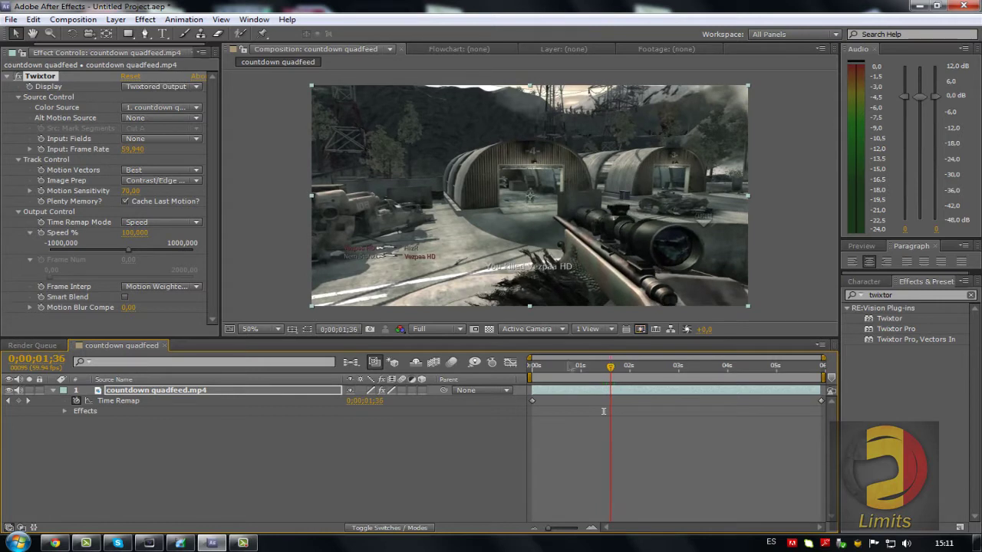
Keyframe Twixtor Speed % at 100 at 0;00;01;36 and reveal keyframed properties with U
{"action": "left_click", "coordinate": [41, 233]}
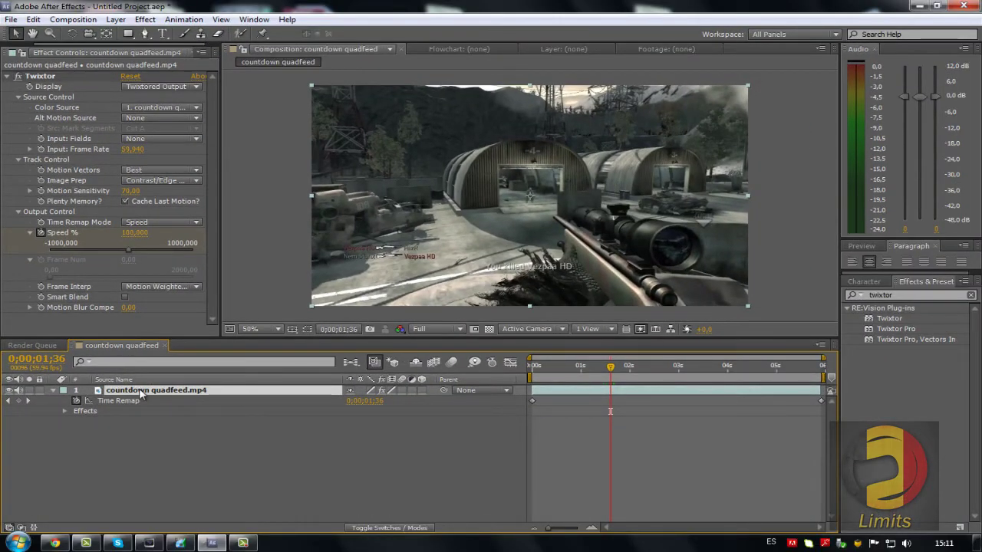
{"action": "key", "text": "u"}
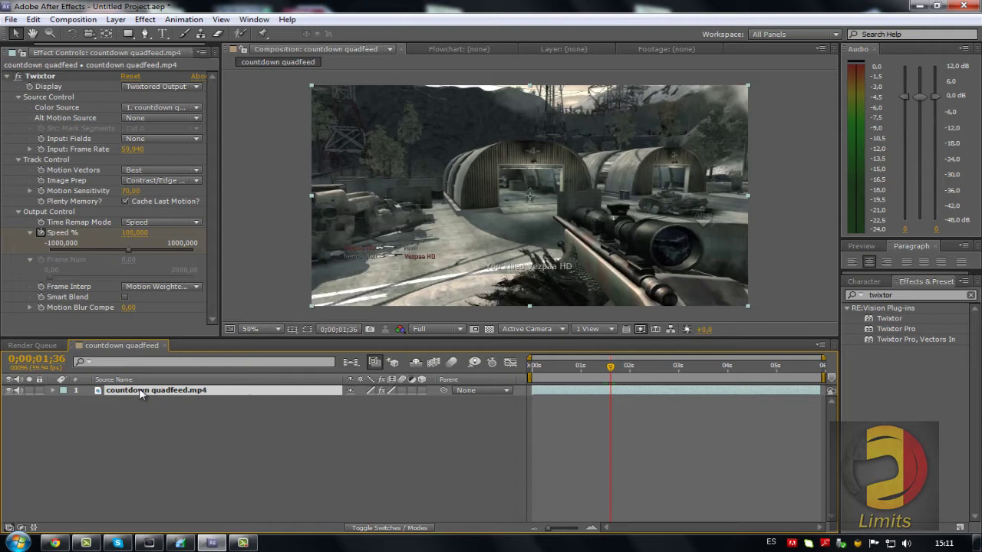
{"action": "key", "text": "u"}
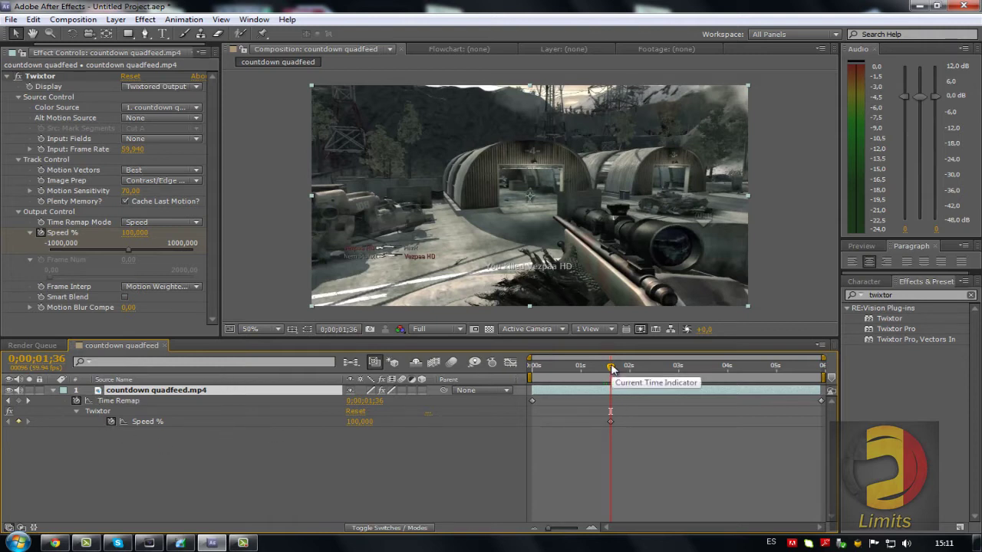
Zoom the timeline in and scrub to 0;00;01;54, where slow motion should start
{"action": "left_click_drag", "start_coordinate": [612, 369], "coordinate": [611, 369]}
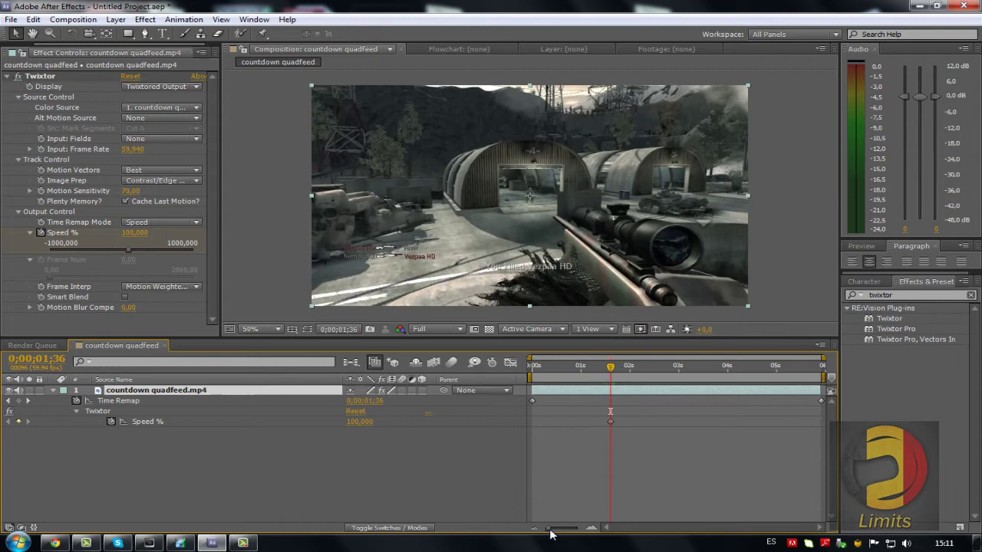
{"action": "left_click_drag", "start_coordinate": [550, 528], "coordinate": [561, 530]}
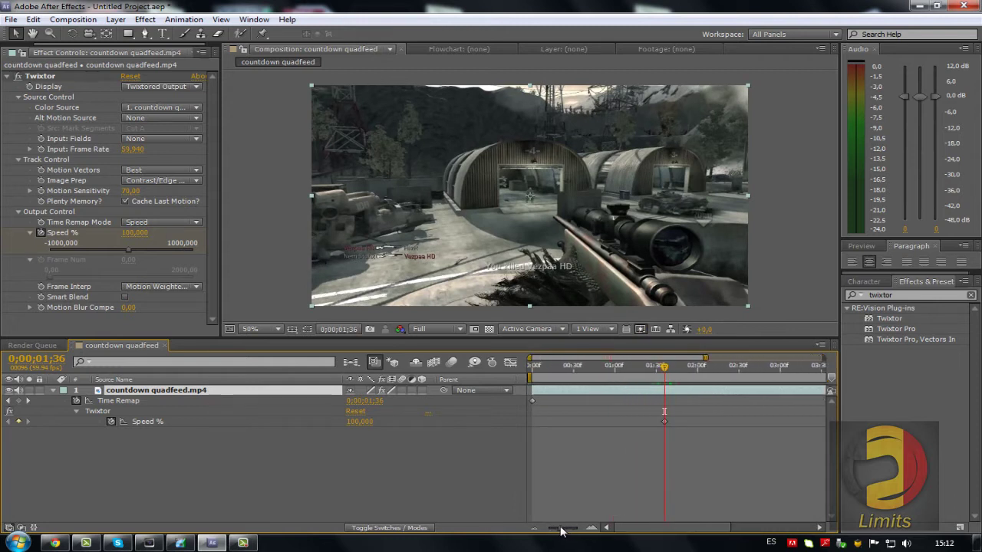
{"action": "left_click_drag", "start_coordinate": [670, 528], "coordinate": [698, 530]}
{"action": "left_click_drag", "start_coordinate": [560, 373], "coordinate": [582, 366]}
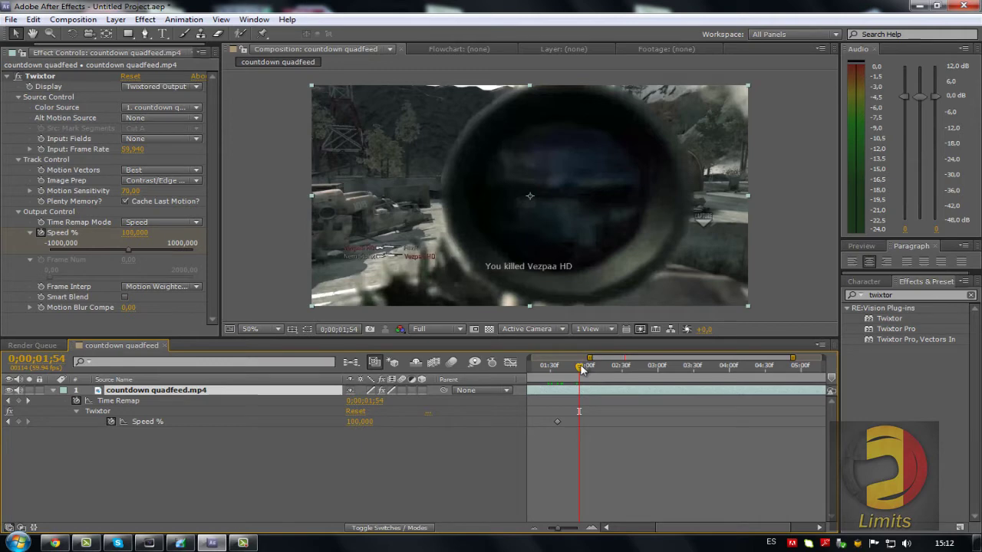
{"action": "left_click_drag", "start_coordinate": [580, 366], "coordinate": [582, 367]}
Commit Speed % 10 at 0;00;01;54, then change that keyframe's value to 5
{"action": "key", "text": "Return"}
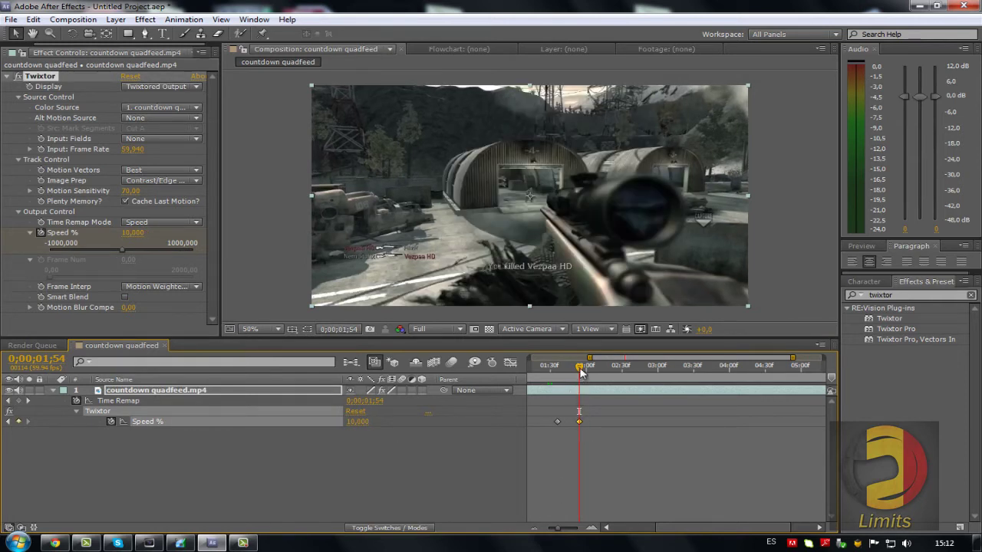
{"action": "left_click_drag", "start_coordinate": [582, 371], "coordinate": [603, 372]}
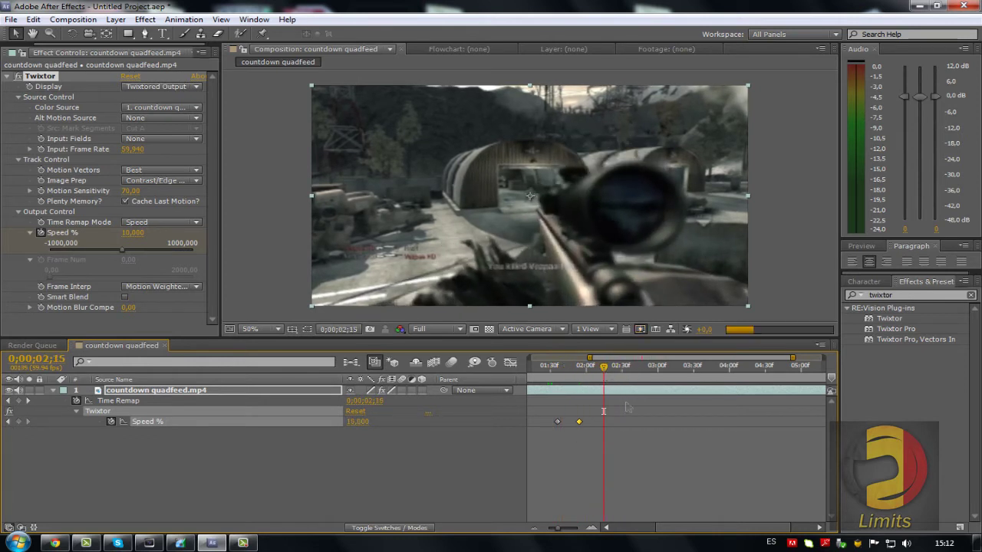
{"action": "double_click", "coordinate": [579, 422]}
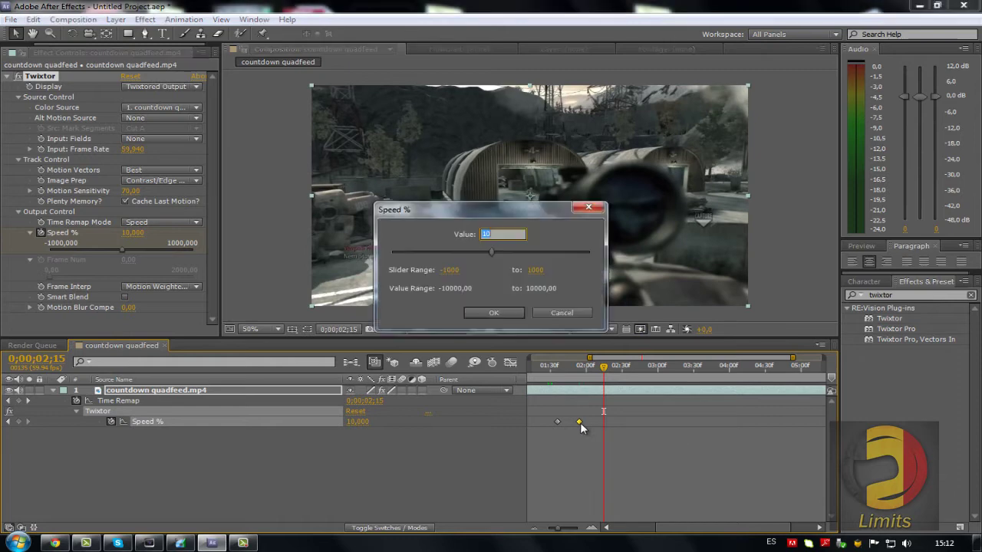
{"action": "type", "text": "5"}
{"action": "key", "text": "Return"}
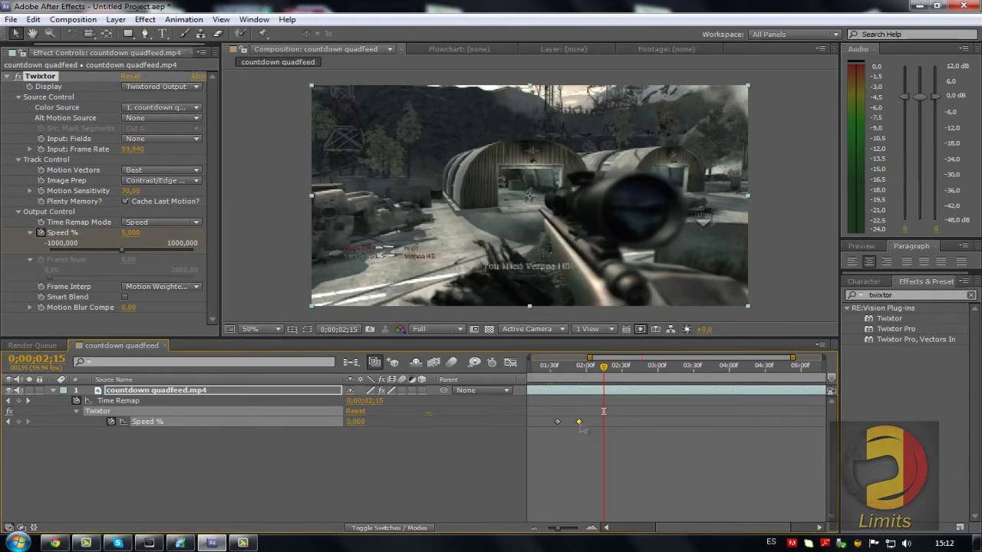
Scrub from before the ramp through the section slowed to 5% speed
{"action": "left_click", "coordinate": [603, 369]}
{"action": "left_click_drag", "start_coordinate": [603, 369], "coordinate": [630, 376]}
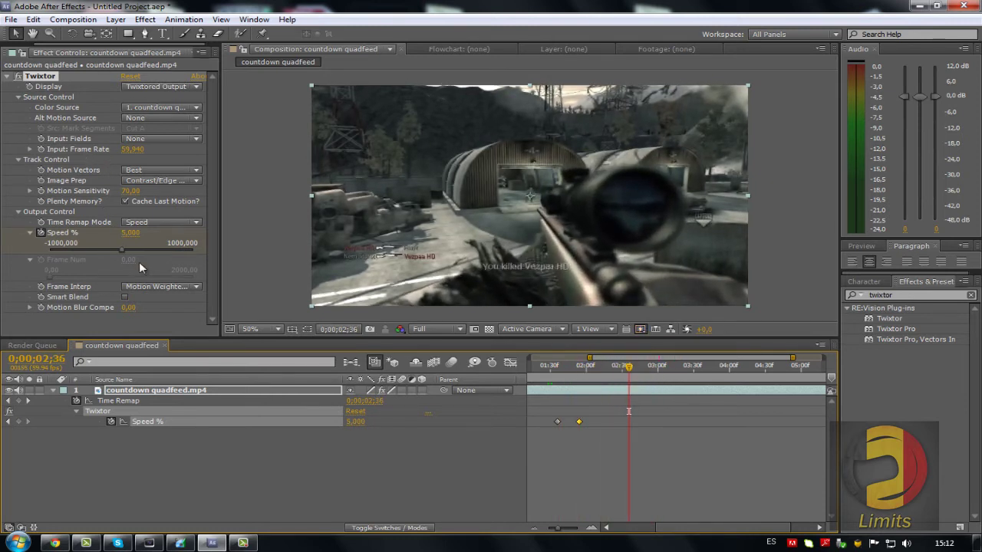
{"action": "left_click_drag", "start_coordinate": [628, 370], "coordinate": [659, 379]}
Add a Speed % hold keyframe at 0;00;04;05 and set Speed % to 100 at 0;00;04;44
{"action": "left_click_drag", "start_coordinate": [563, 529], "coordinate": [555, 530]}
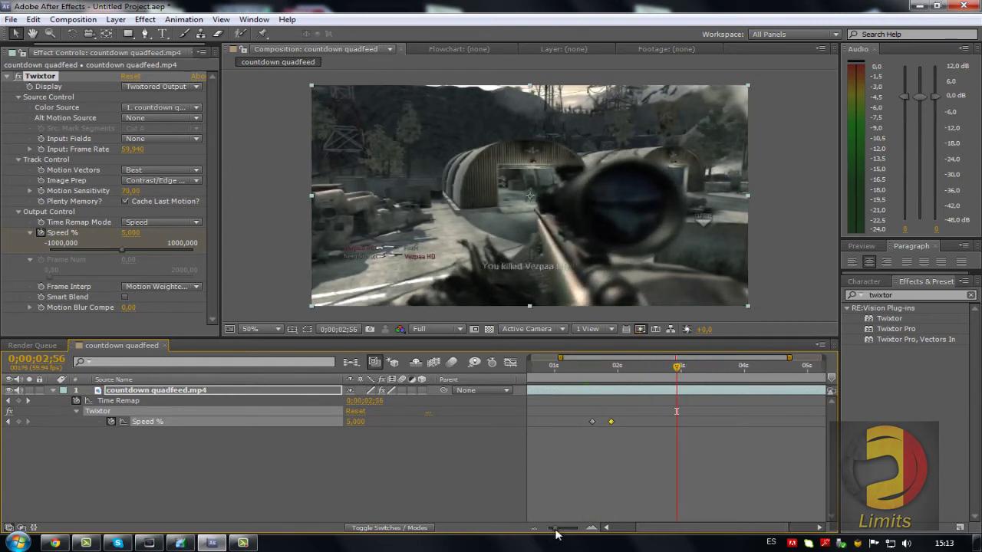
{"action": "left_click_drag", "start_coordinate": [677, 371], "coordinate": [748, 371]}
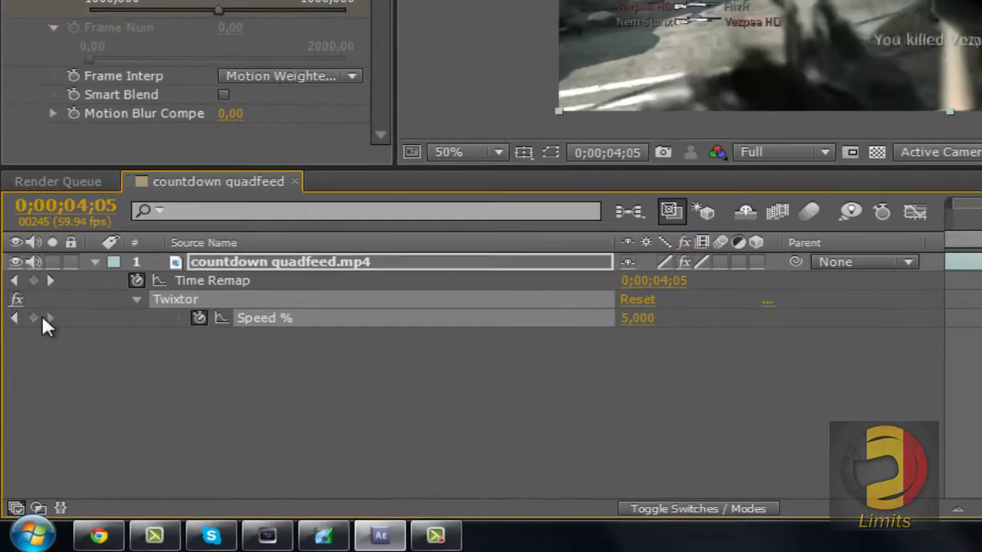
{"action": "left_click", "coordinate": [18, 422]}
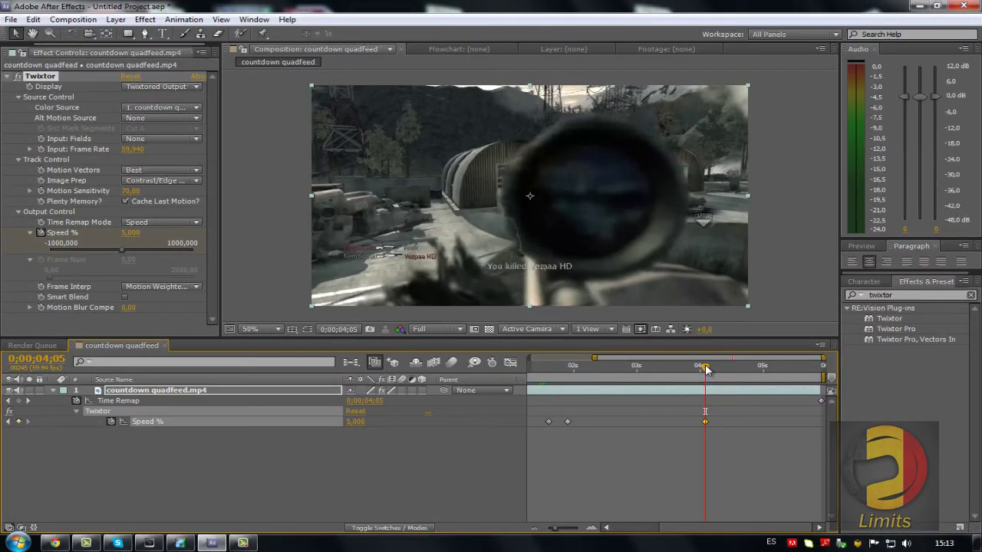
{"action": "left_click_drag", "start_coordinate": [703, 370], "coordinate": [748, 371]}
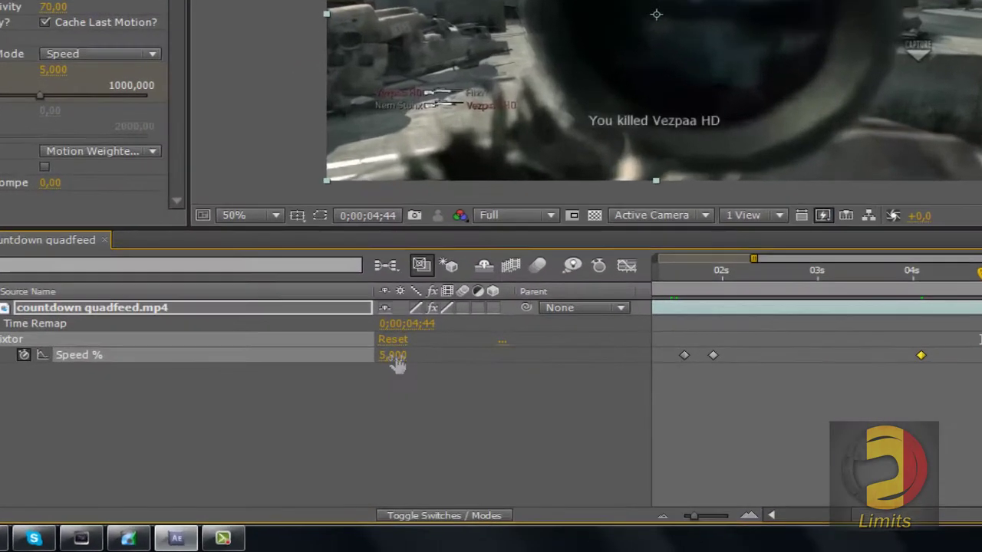
{"action": "left_click", "coordinate": [356, 422]}
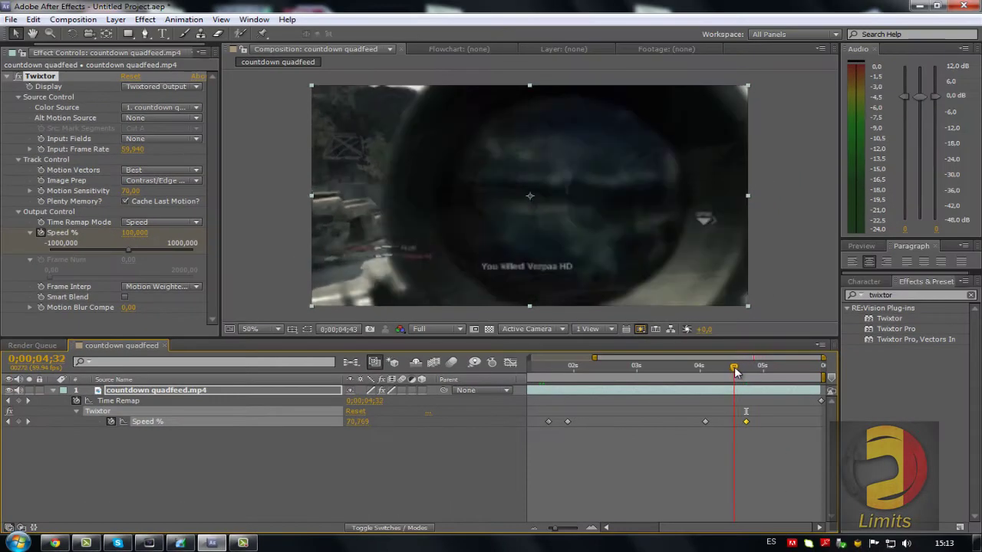
Move the 100% Speed % keyframe closer to the 4;05 keyframe and scrub through the shortened ramp
{"action": "mouse_move", "coordinate": [734, 372]}
{"action": "left_mouse_down"}
{"action": "mouse_move", "coordinate": [677, 371]}
{"action": "mouse_move", "coordinate": [723, 371]}
{"action": "left_mouse_up"}
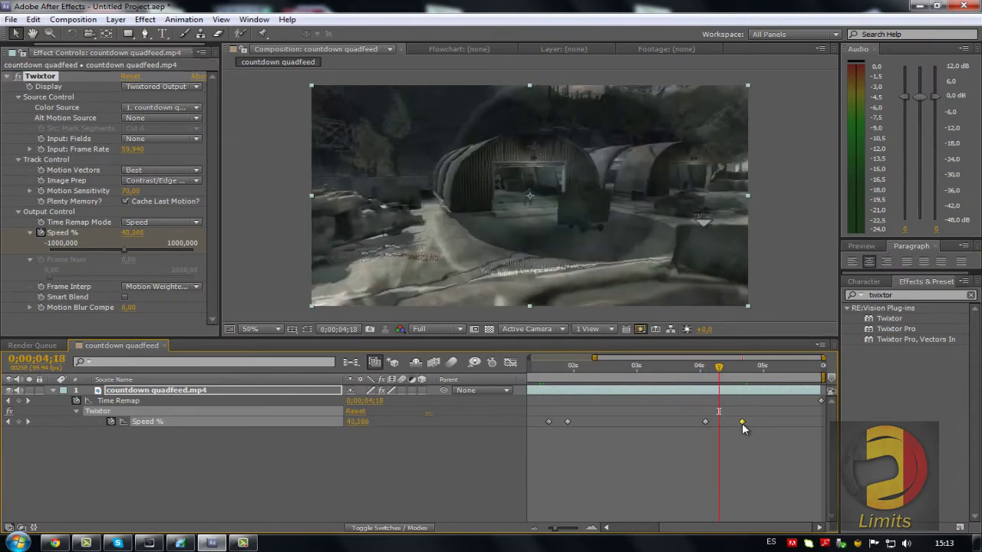
{"action": "left_click_drag", "start_coordinate": [741, 424], "coordinate": [725, 422]}
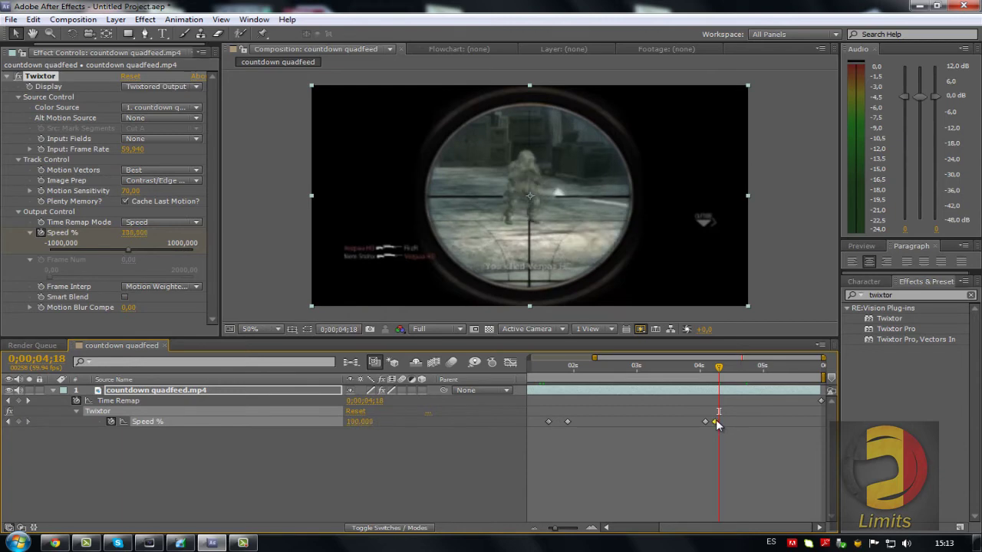
{"action": "left_click_drag", "start_coordinate": [719, 369], "coordinate": [758, 374]}
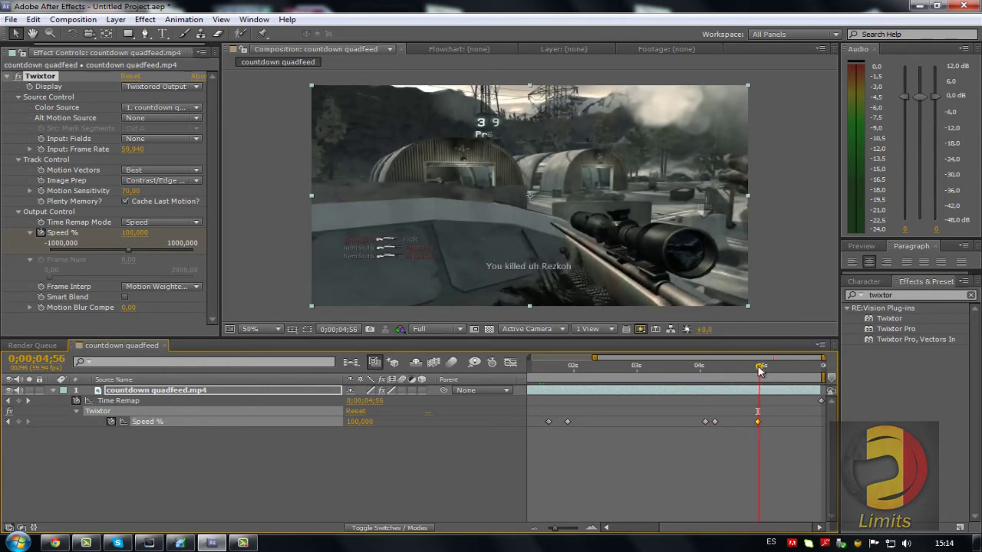
Add a Twixtor Speed % keyframe of 5 at 0;00;05;02
{"action": "left_click_drag", "start_coordinate": [759, 371], "coordinate": [764, 370]}
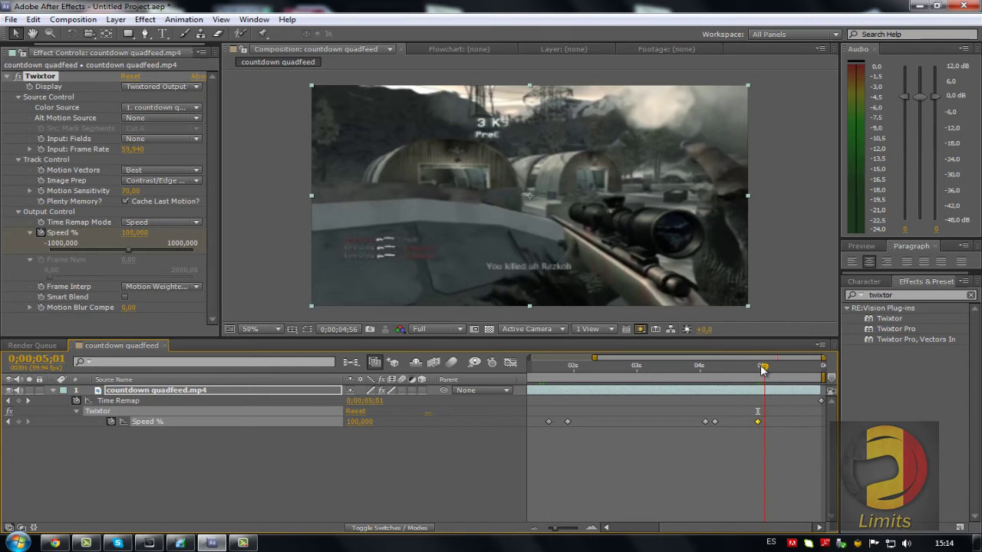
{"action": "left_click", "coordinate": [360, 422]}
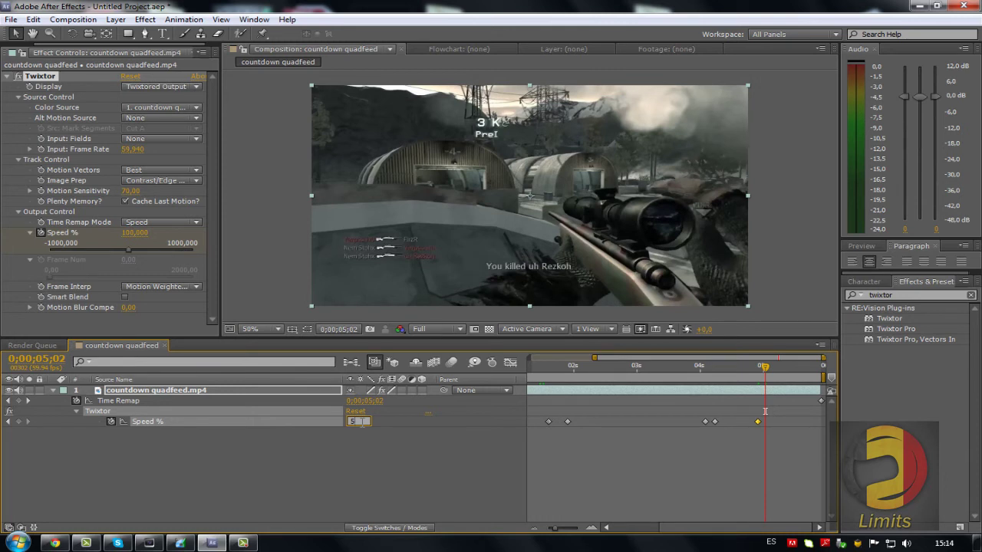
{"action": "type", "text": "5"}
{"action": "key", "text": "Return"}
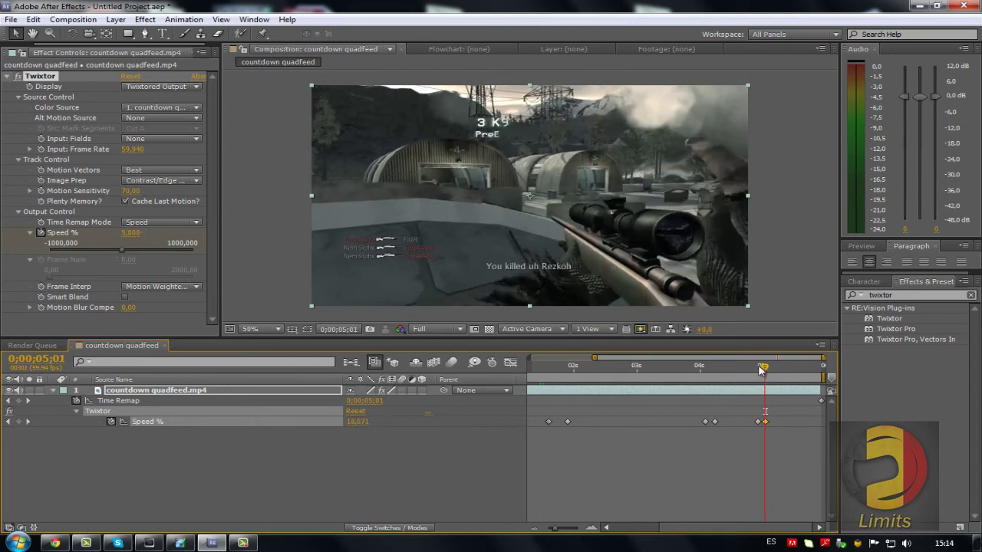
Scrub around the 5-second mark to preview the new slow-motion ramp
{"action": "left_click_drag", "start_coordinate": [761, 370], "coordinate": [783, 370]}
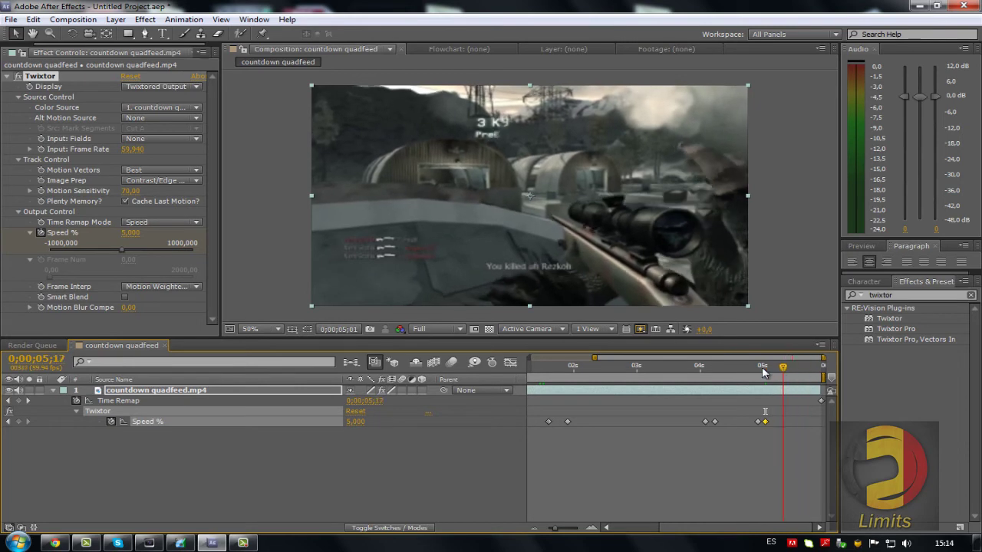
{"action": "left_click_drag", "start_coordinate": [762, 367], "coordinate": [786, 370]}
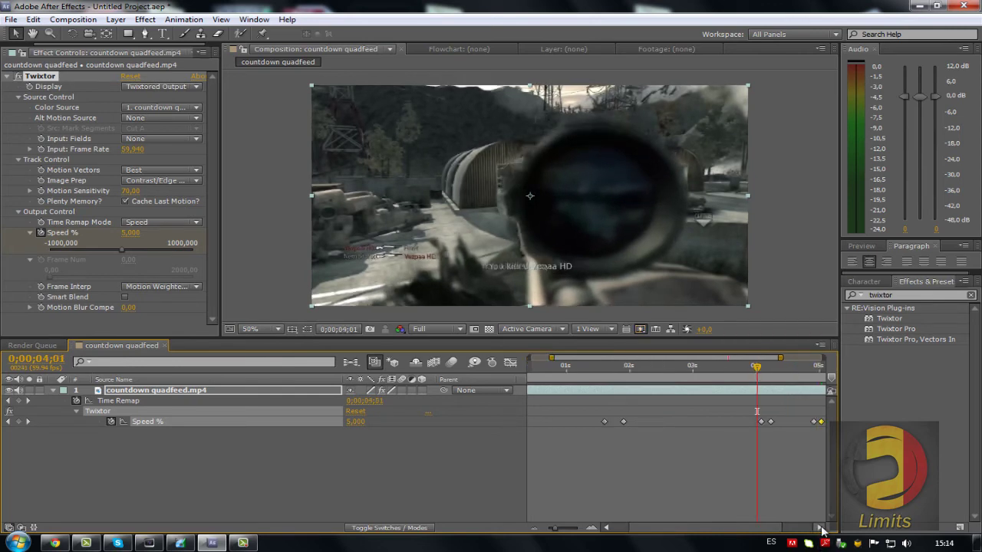
{"action": "left_click", "coordinate": [820, 527]}
{"action": "left_click_drag", "start_coordinate": [712, 372], "coordinate": [778, 374]}
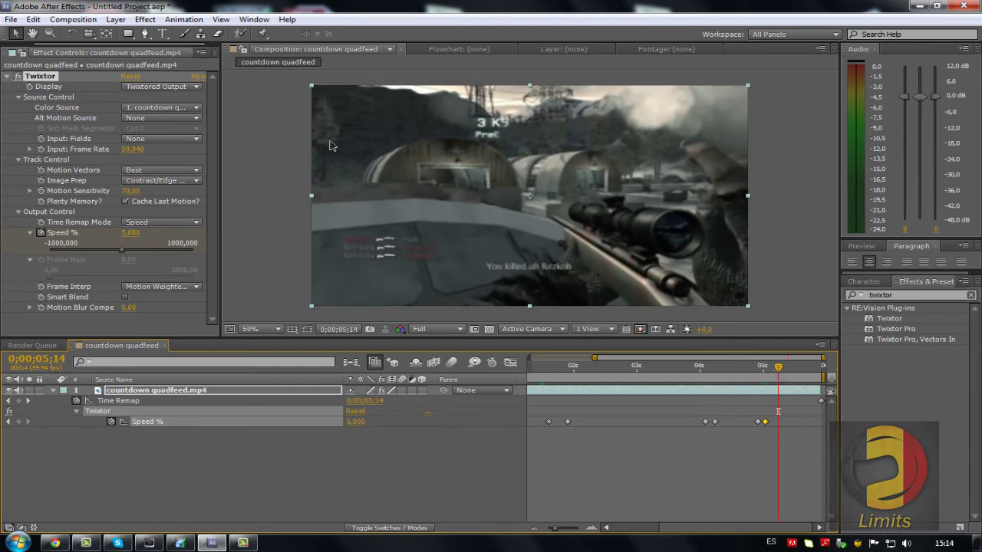
Collapse Twixtor in Effect Controls, scrub back to about 4 seconds, then return to the first frame
{"action": "left_click", "coordinate": [7, 76]}
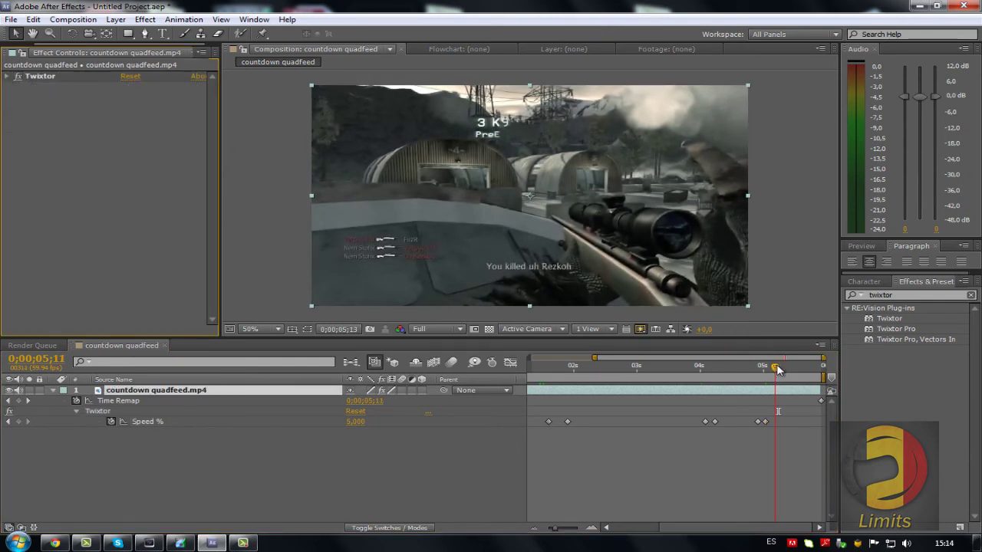
{"action": "left_click_drag", "start_coordinate": [778, 370], "coordinate": [774, 374]}
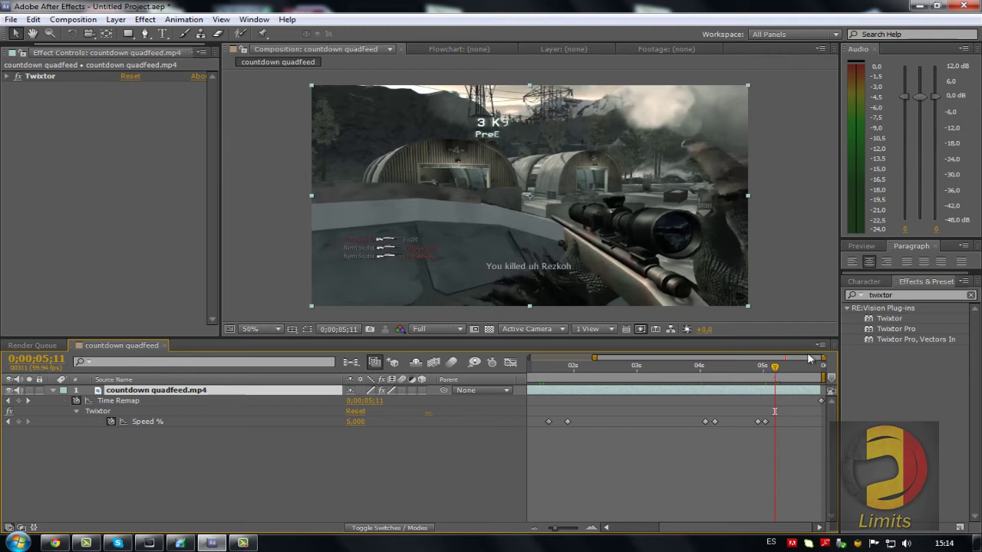
{"action": "left_click_drag", "start_coordinate": [759, 368], "coordinate": [506, 426]}
{"action": "key", "text": "Home"}
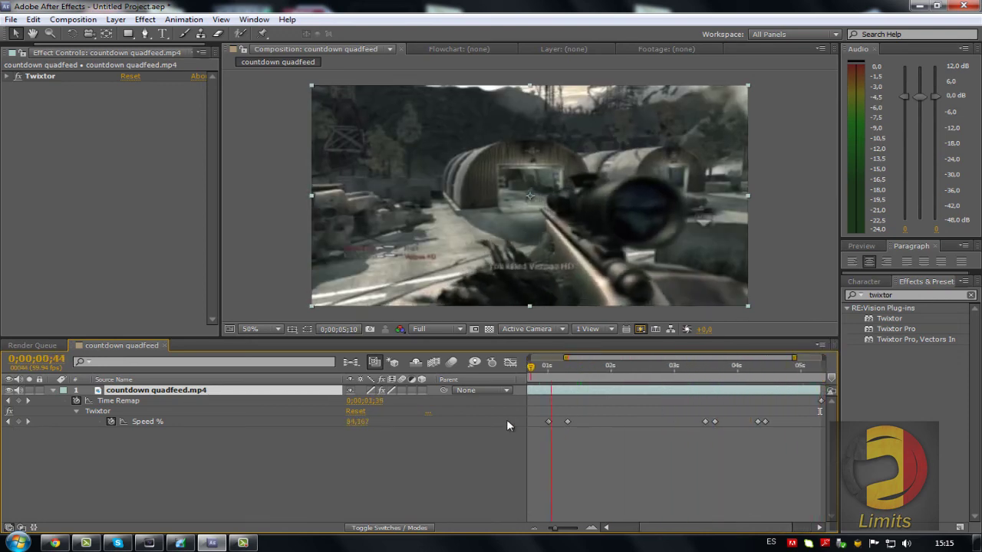